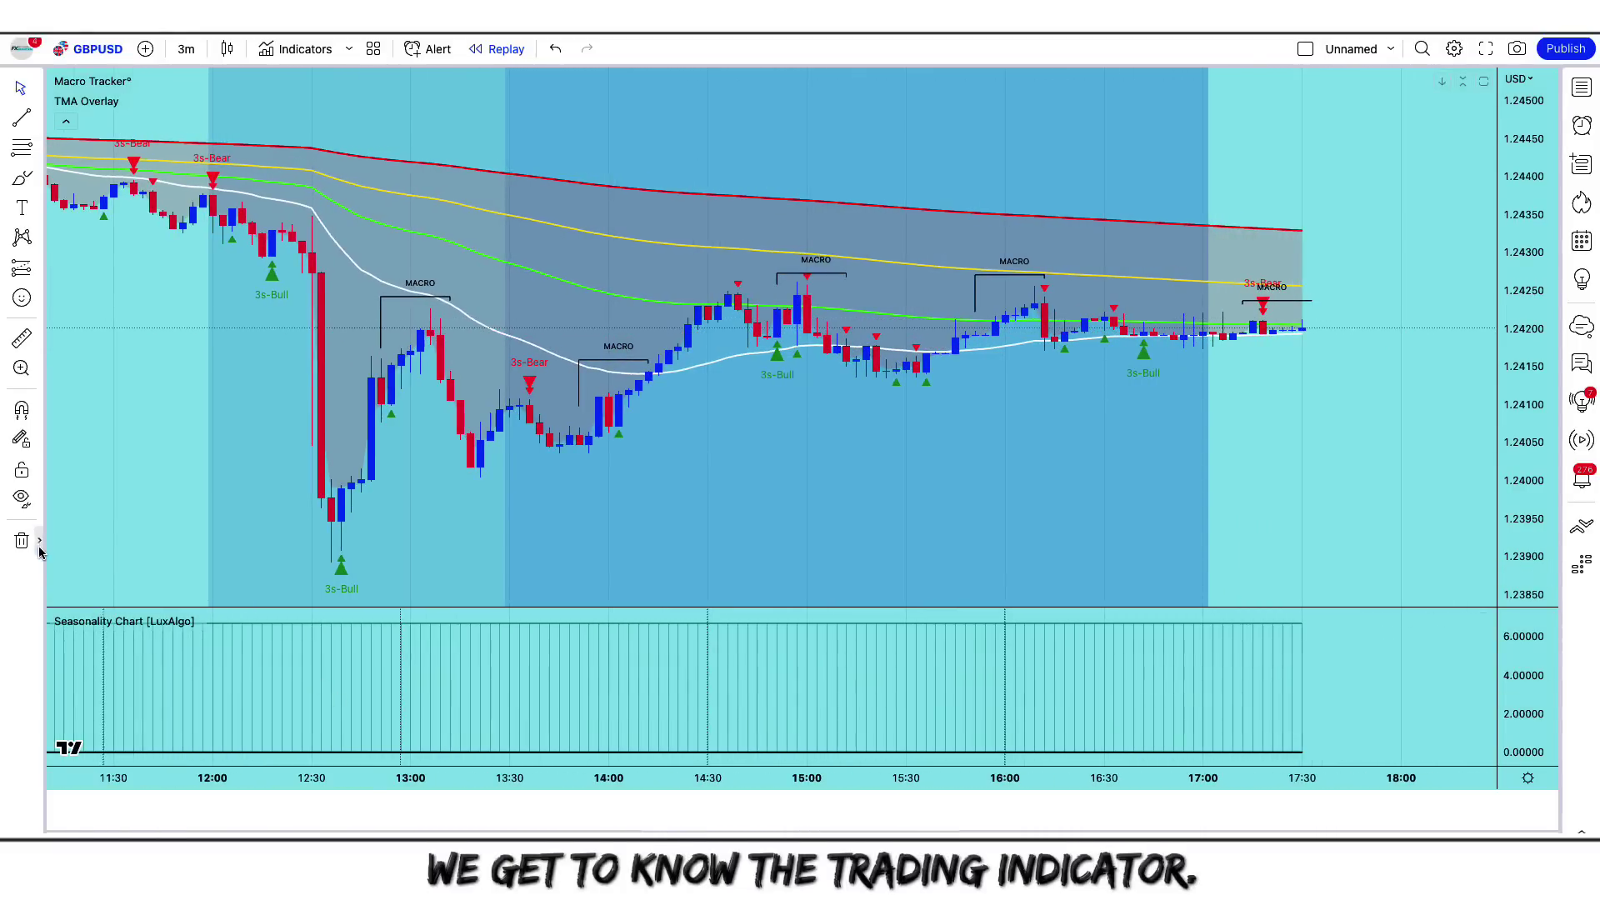
Remove all existing indicators from the GBPUSD chart and add the community script 3rd Wave
{"action": "left_click", "coordinate": [39, 542]}
{"action": "left_click", "coordinate": [149, 560]}
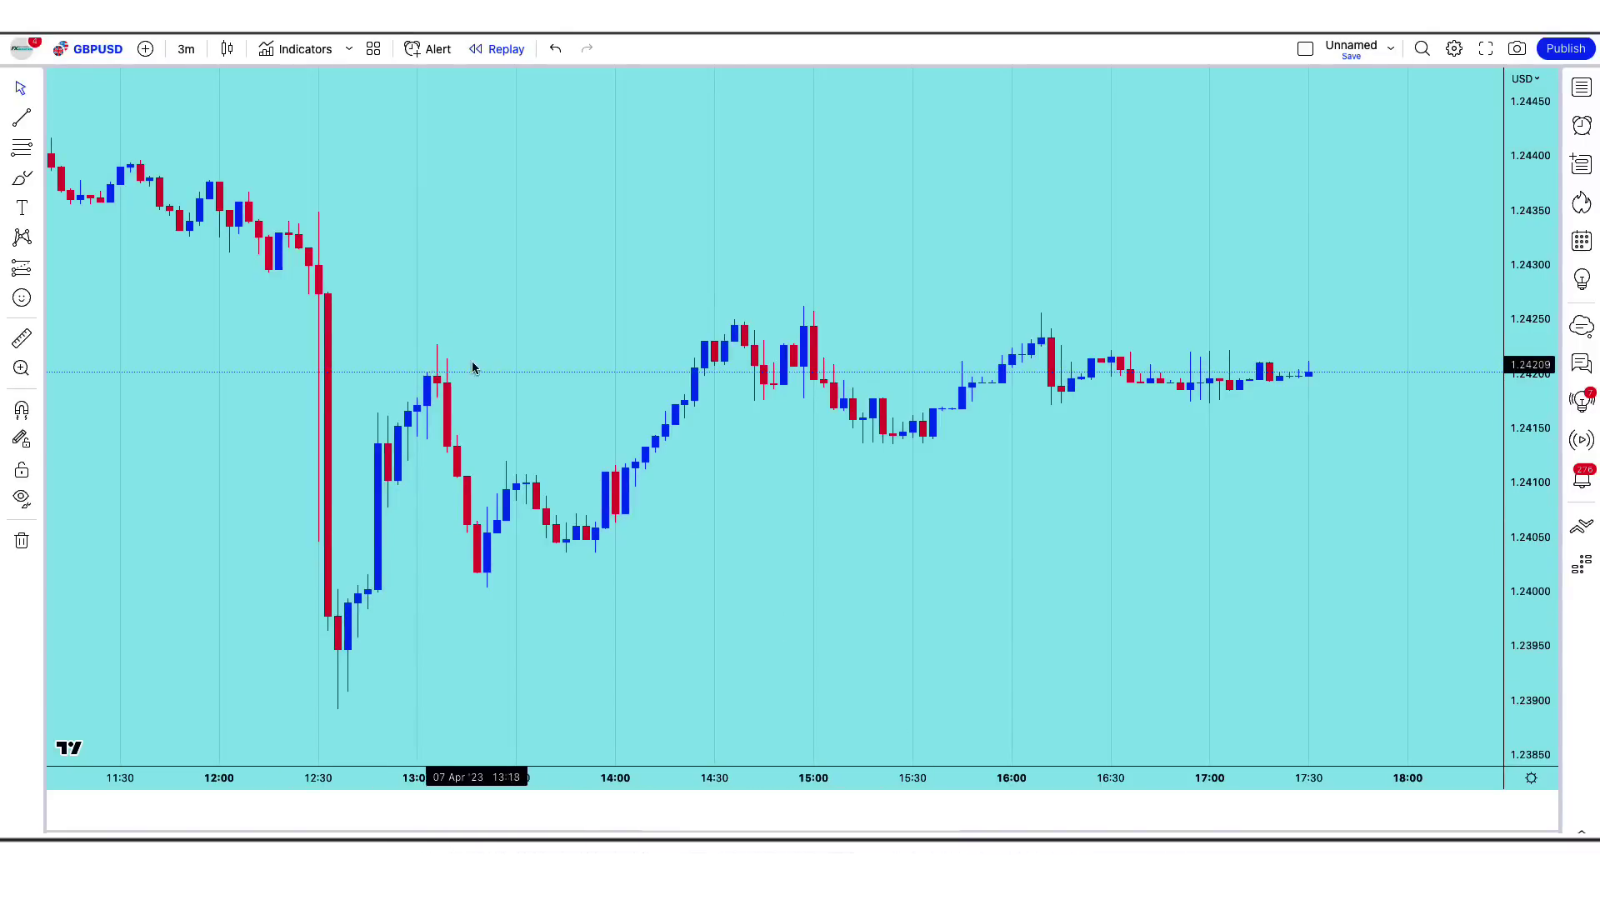
{"action": "left_click", "coordinate": [306, 52]}
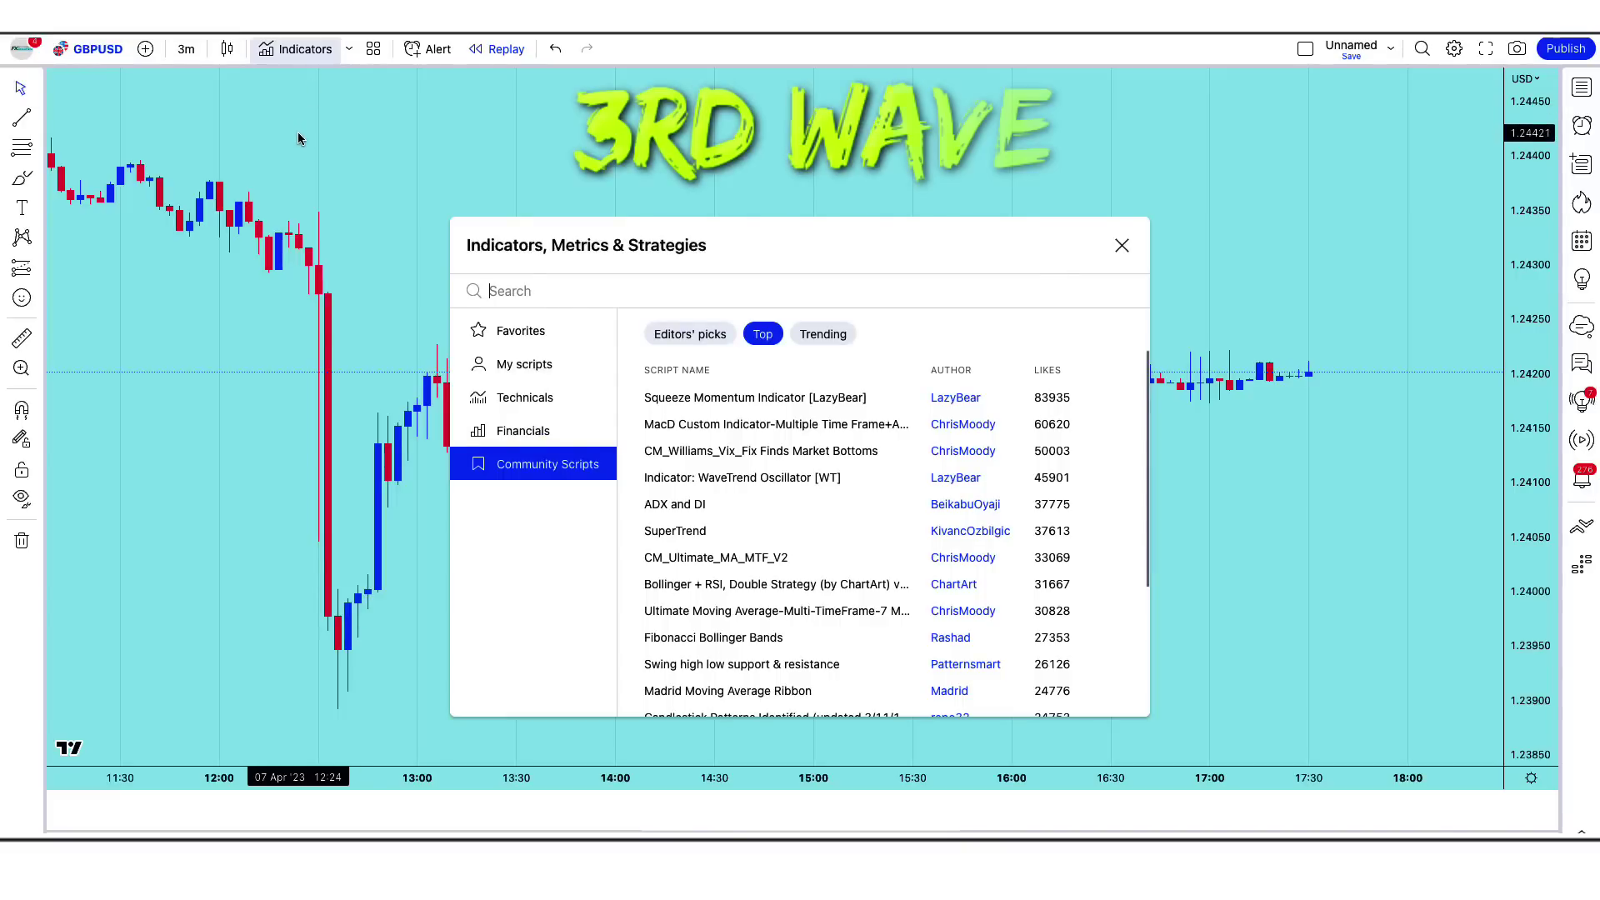
{"action": "type", "text": "3rd Wave"}
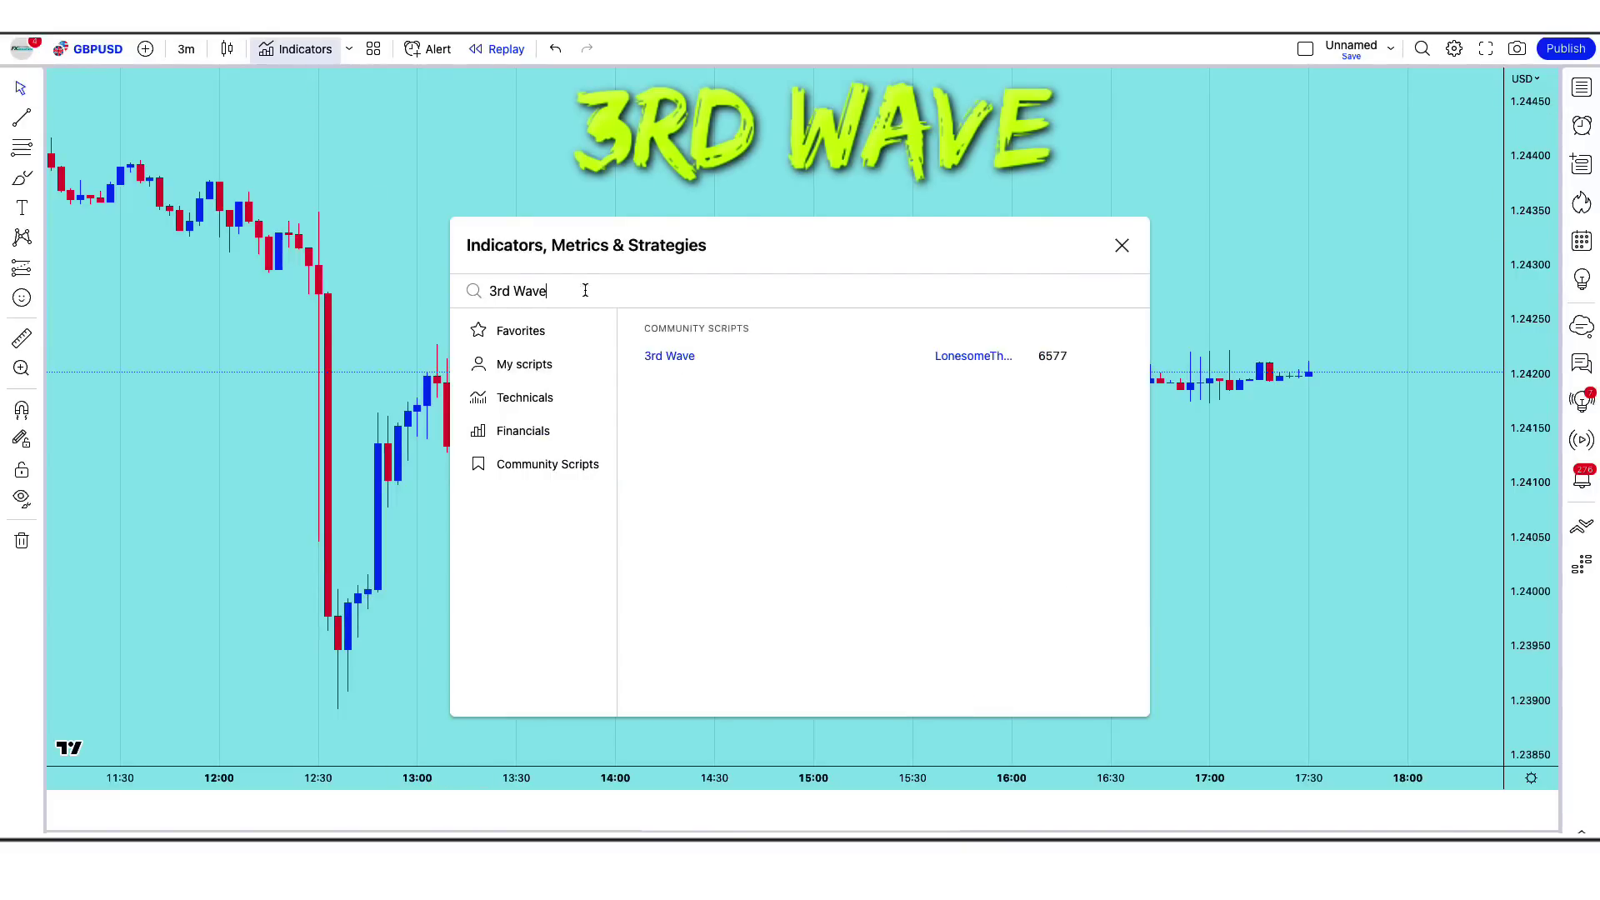
{"action": "left_click", "coordinate": [691, 355]}
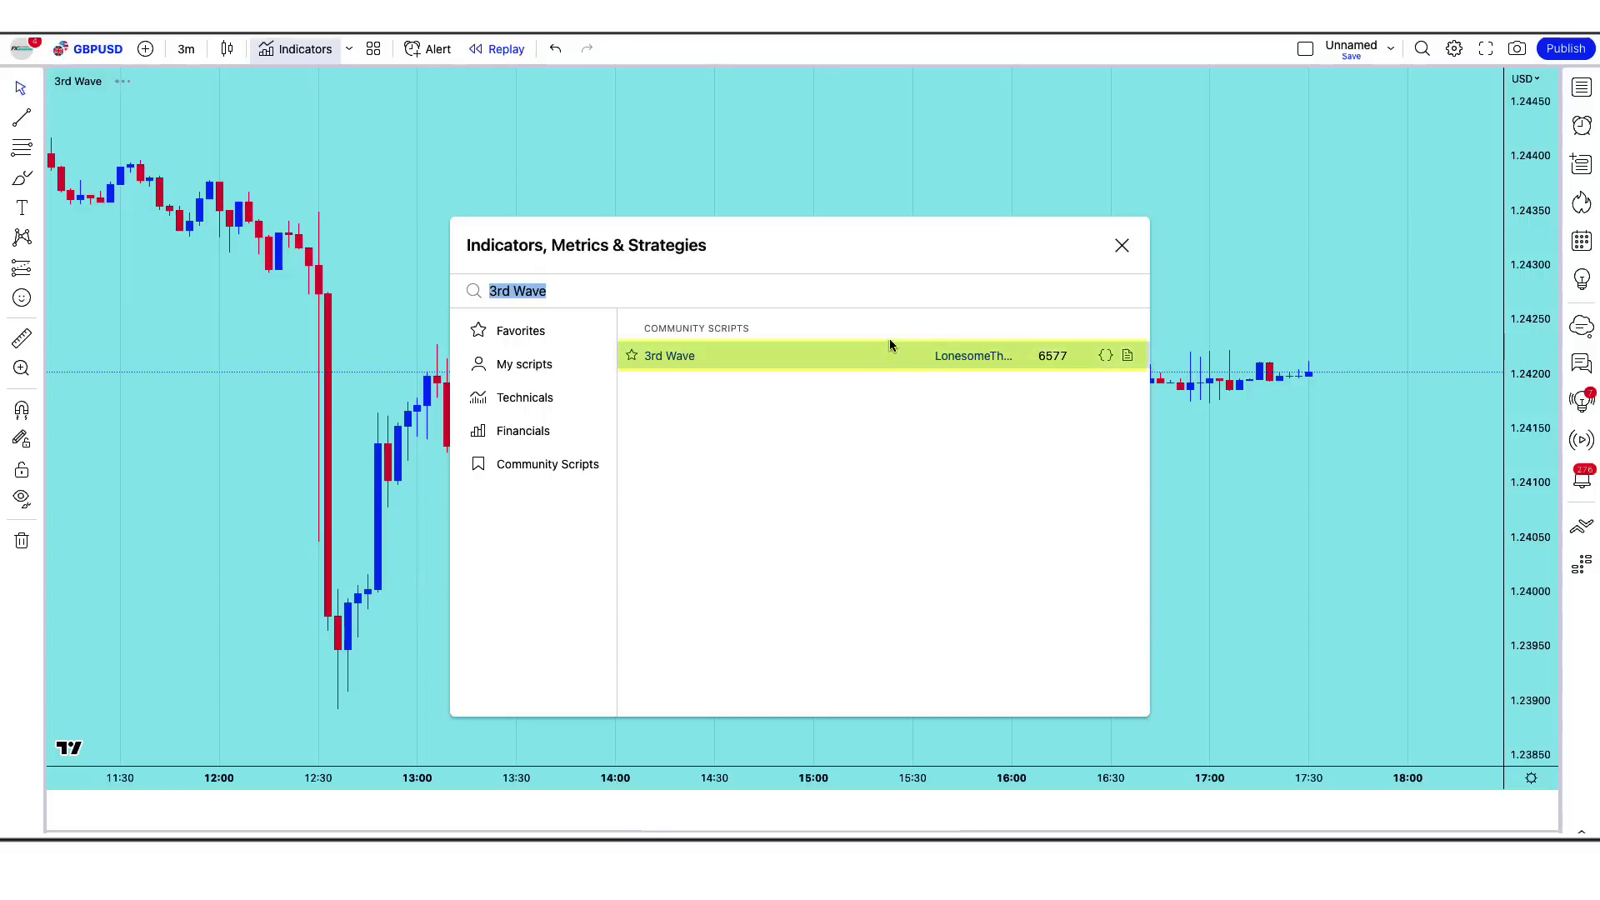
{"action": "left_click", "coordinate": [1121, 247]}
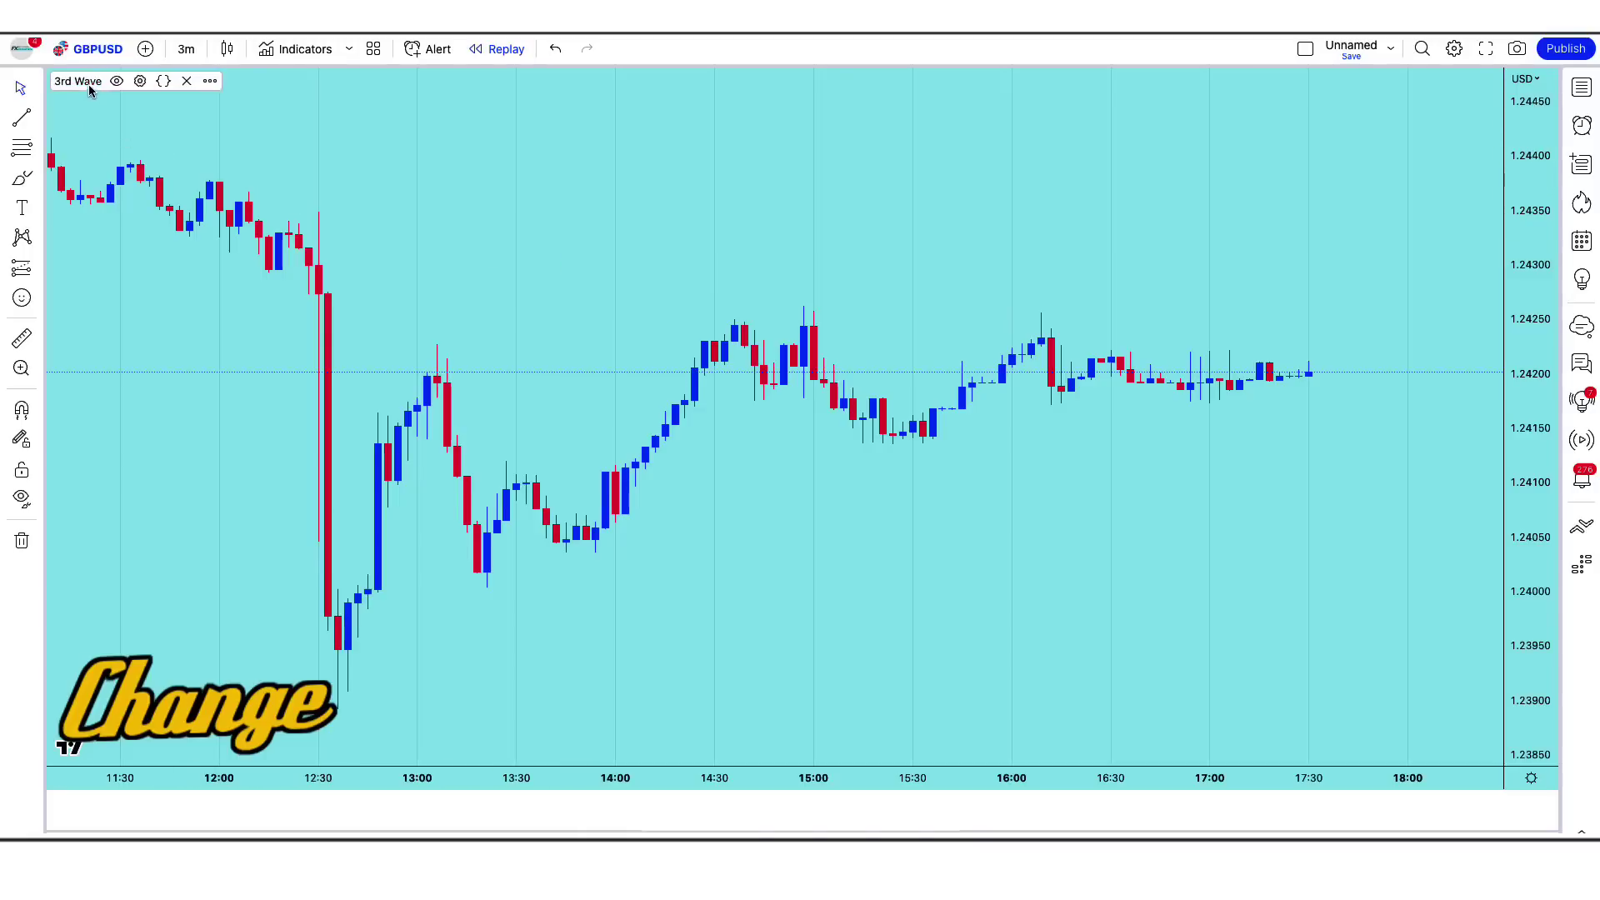
Set the 3rd Wave indicator's ZigZag Period to 14
{"action": "left_click", "coordinate": [140, 80]}
{"action": "left_click", "coordinate": [675, 377]}
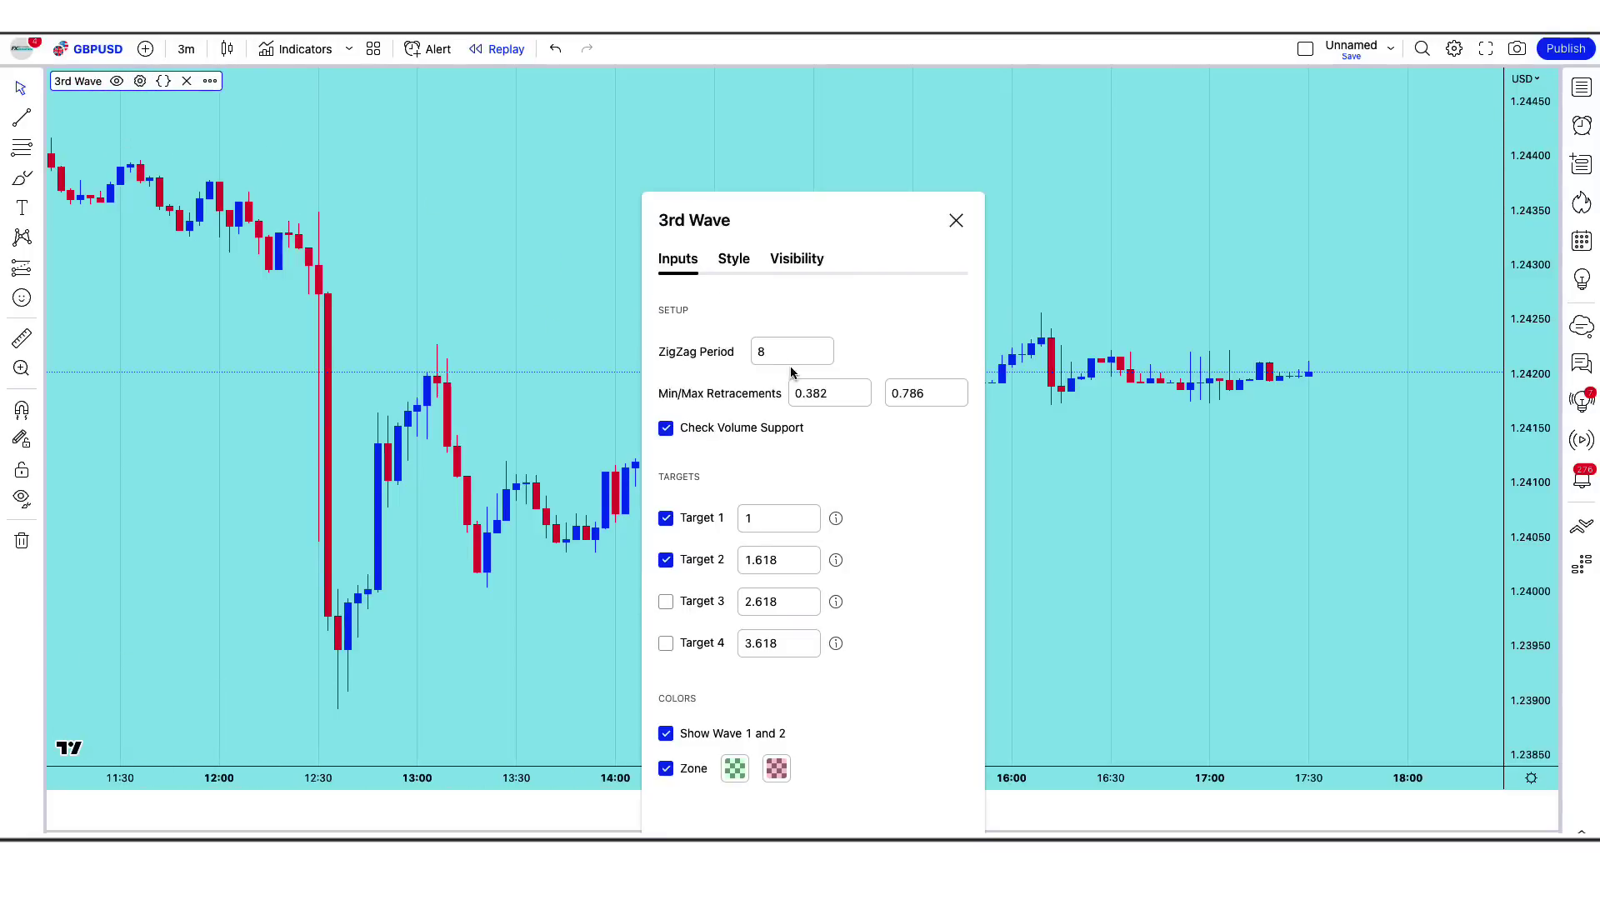
{"action": "double_click", "coordinate": [755, 352]}
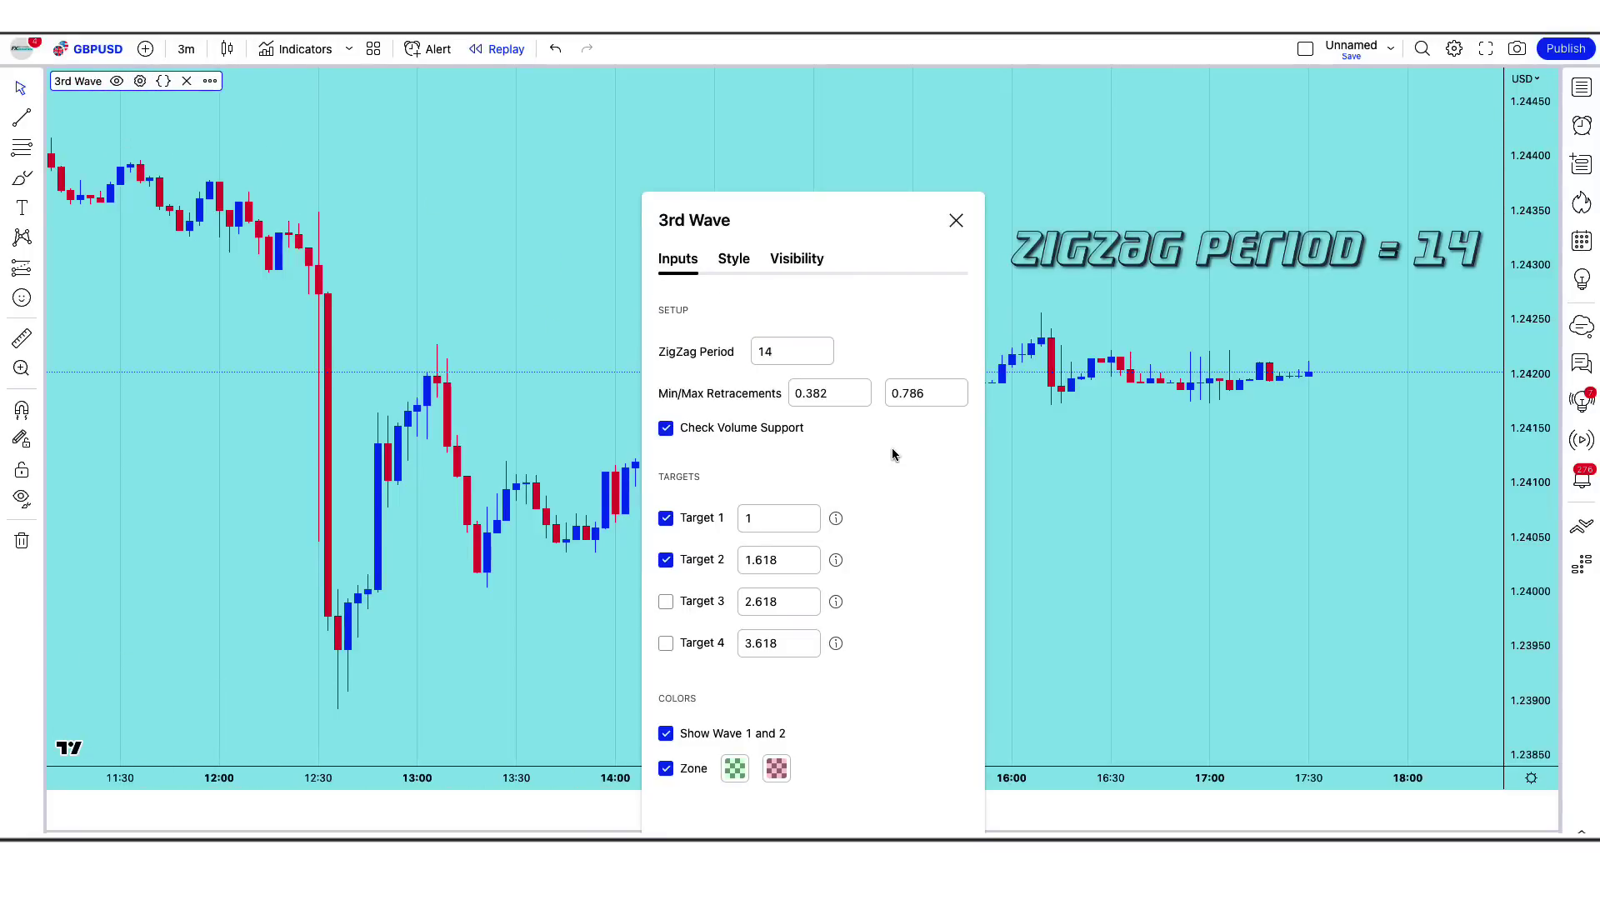
{"action": "left_click", "coordinate": [958, 793]}
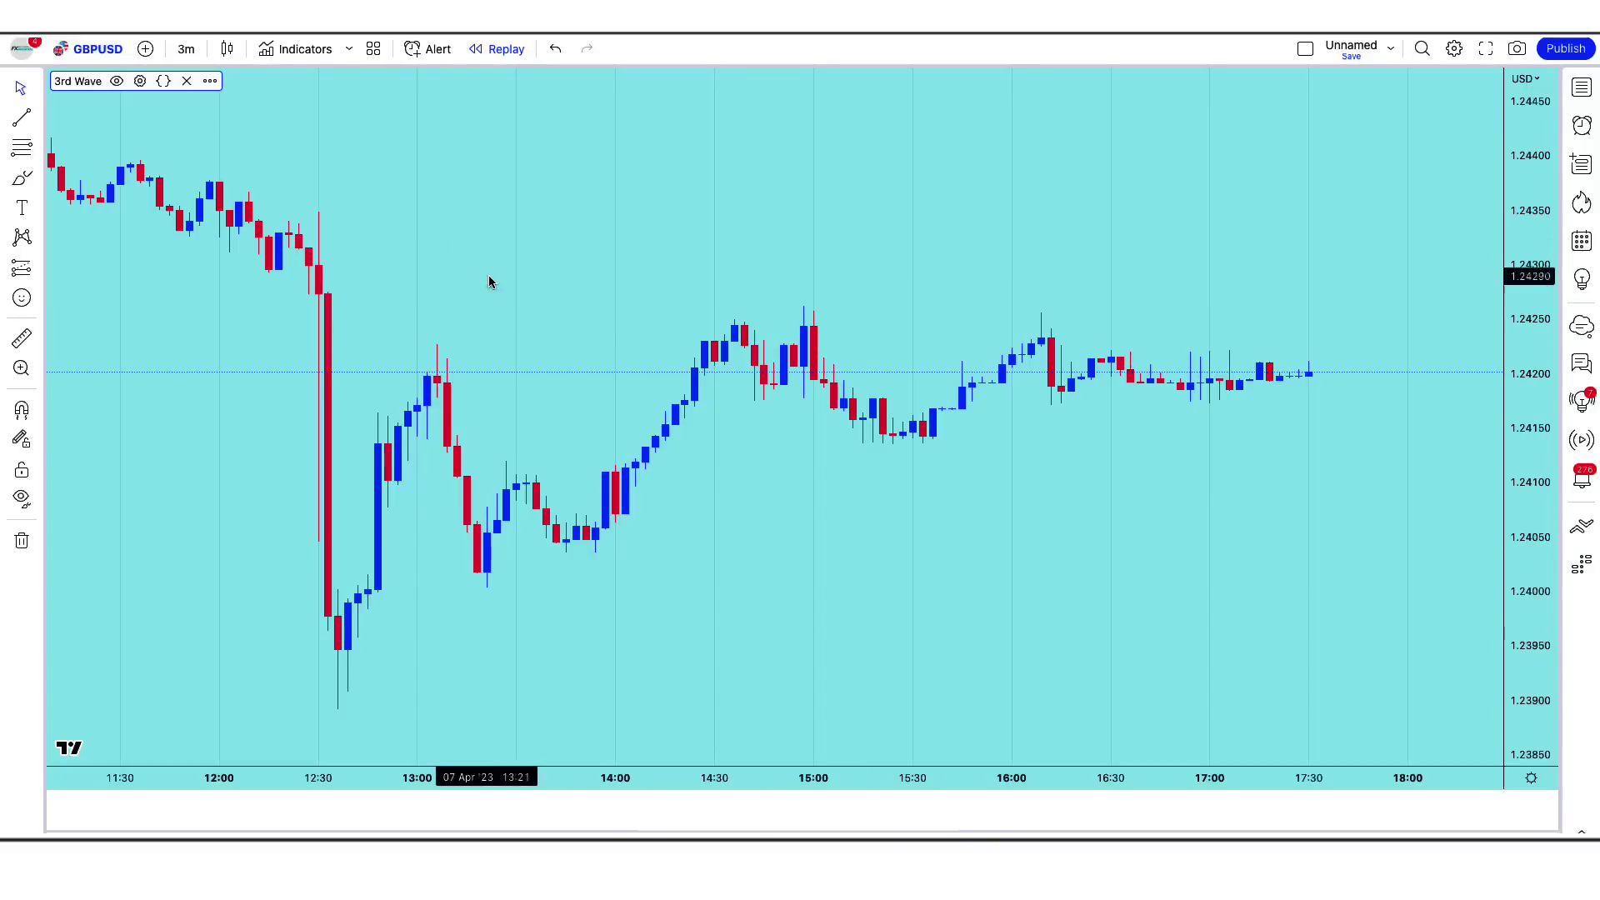
Add the community script RedK EVEREX - Effort Versus Results Explorer to the chart
{"action": "left_click", "coordinate": [305, 55]}
{"action": "type", "text": "Effort Versus Results Explorer"}
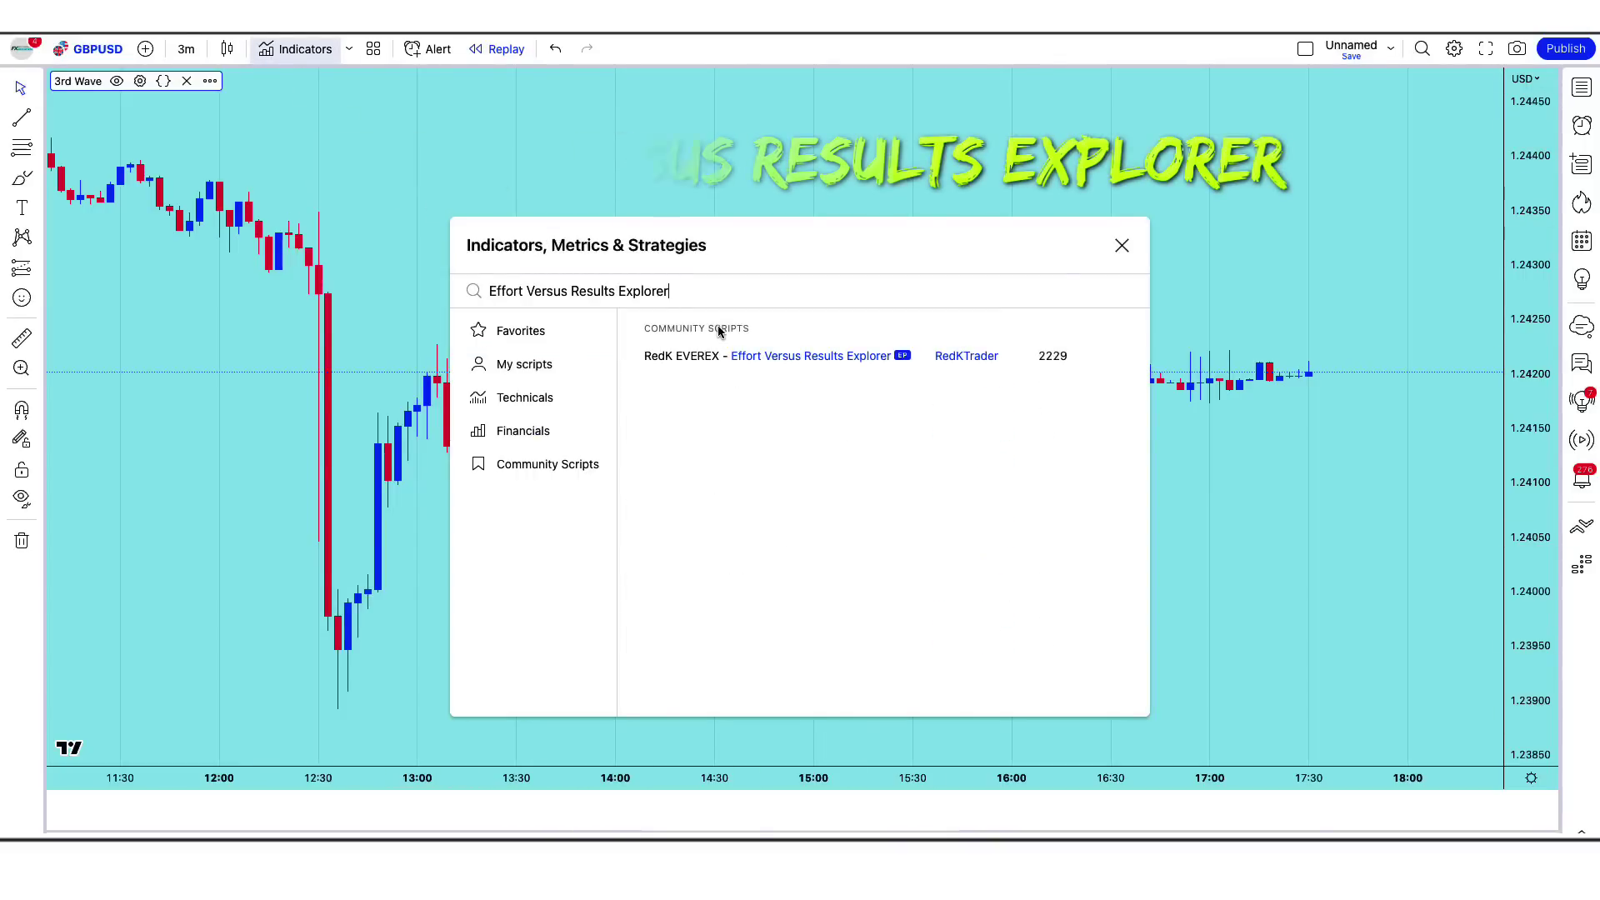
{"action": "left_click", "coordinate": [774, 357]}
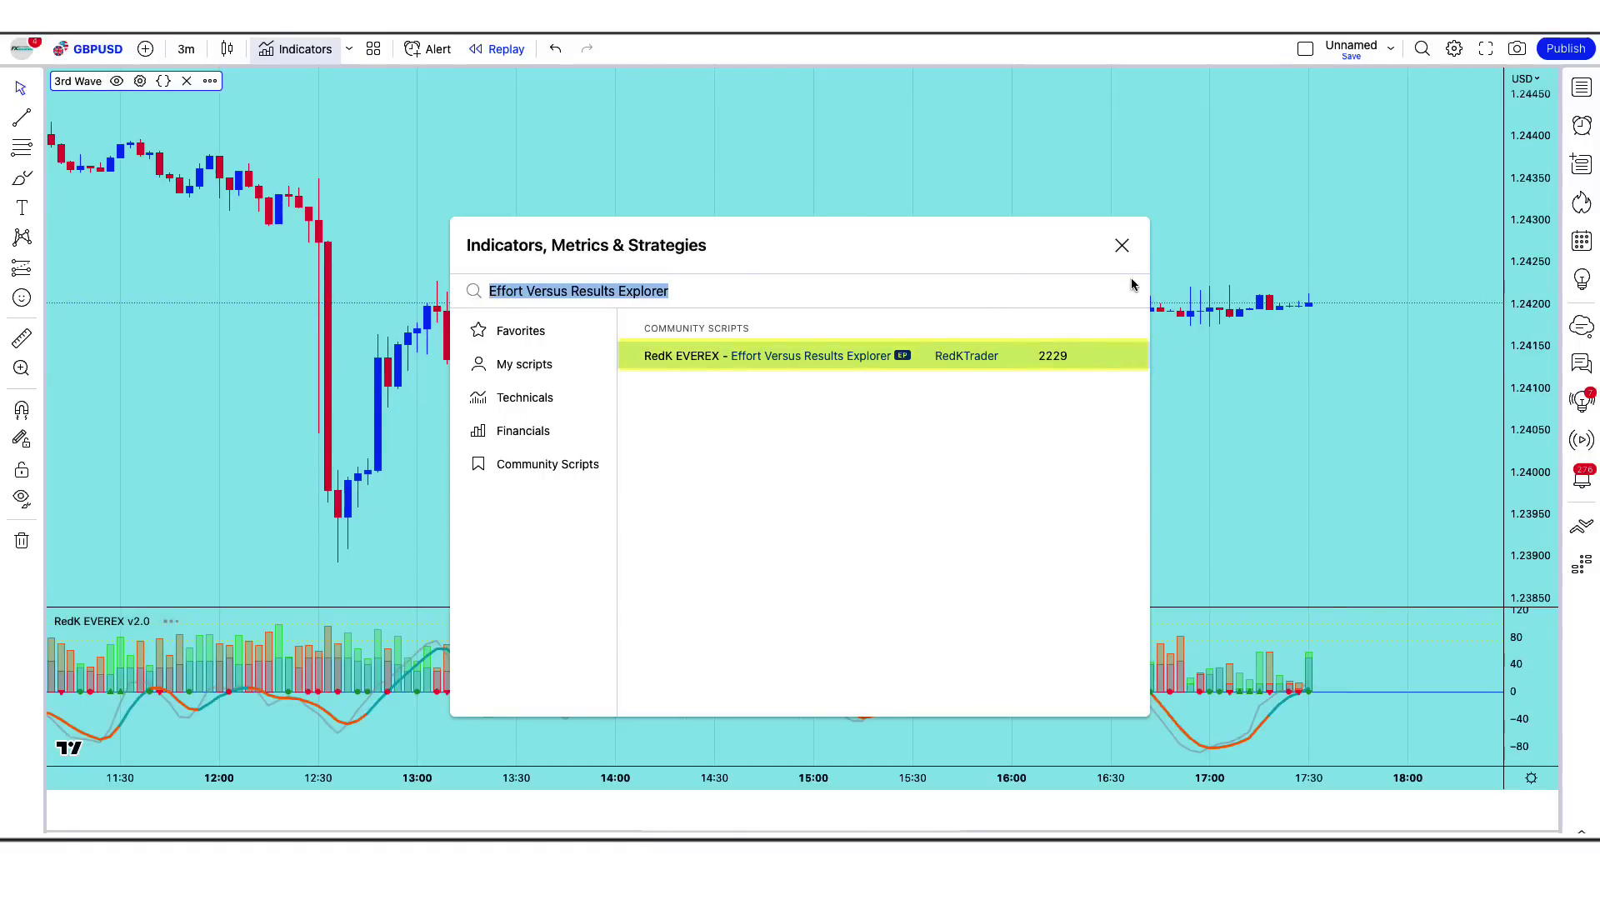
{"action": "left_click", "coordinate": [1123, 246]}
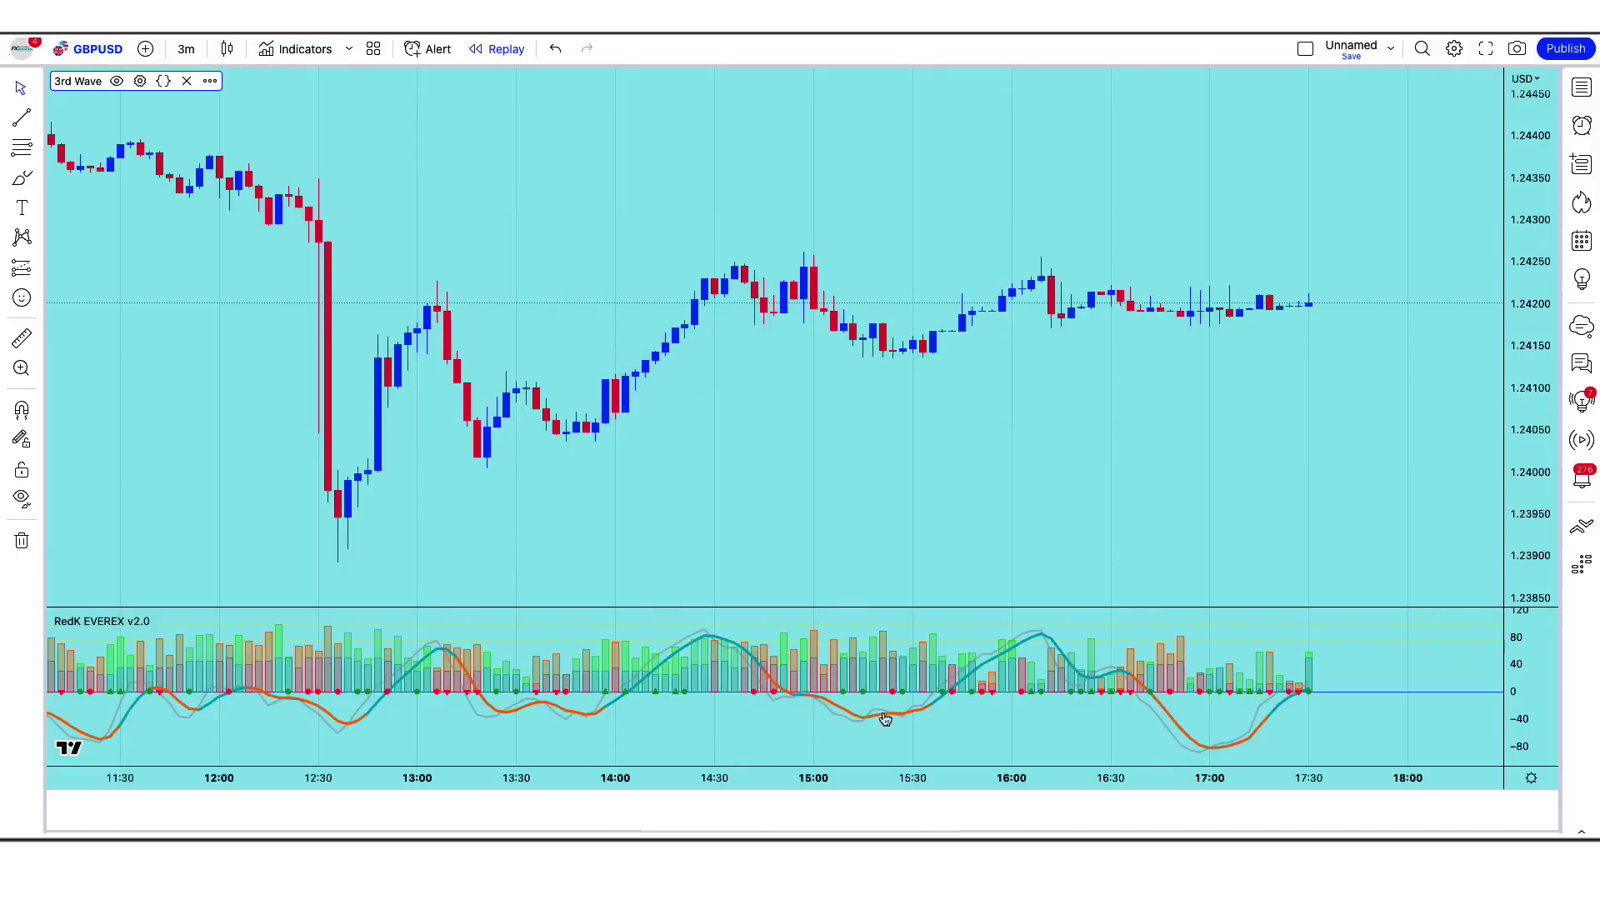
Add the community script EMA Wave and GRaB Candles to the chart
{"action": "left_click", "coordinate": [313, 50]}
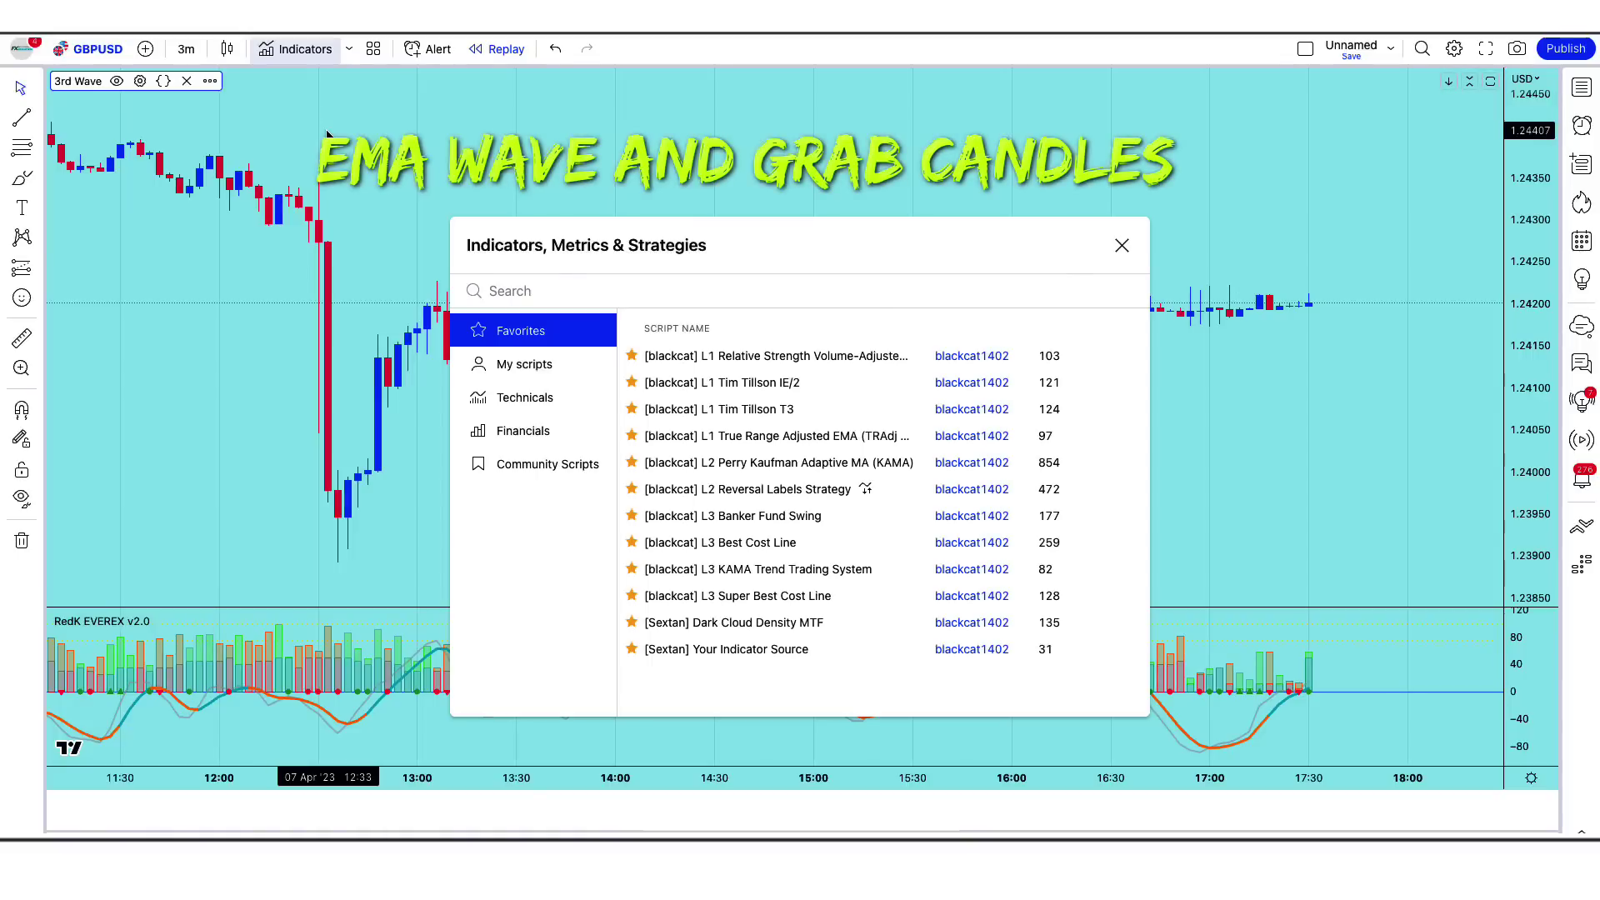
{"action": "type", "text": "EMA Wave and GRaB Candles"}
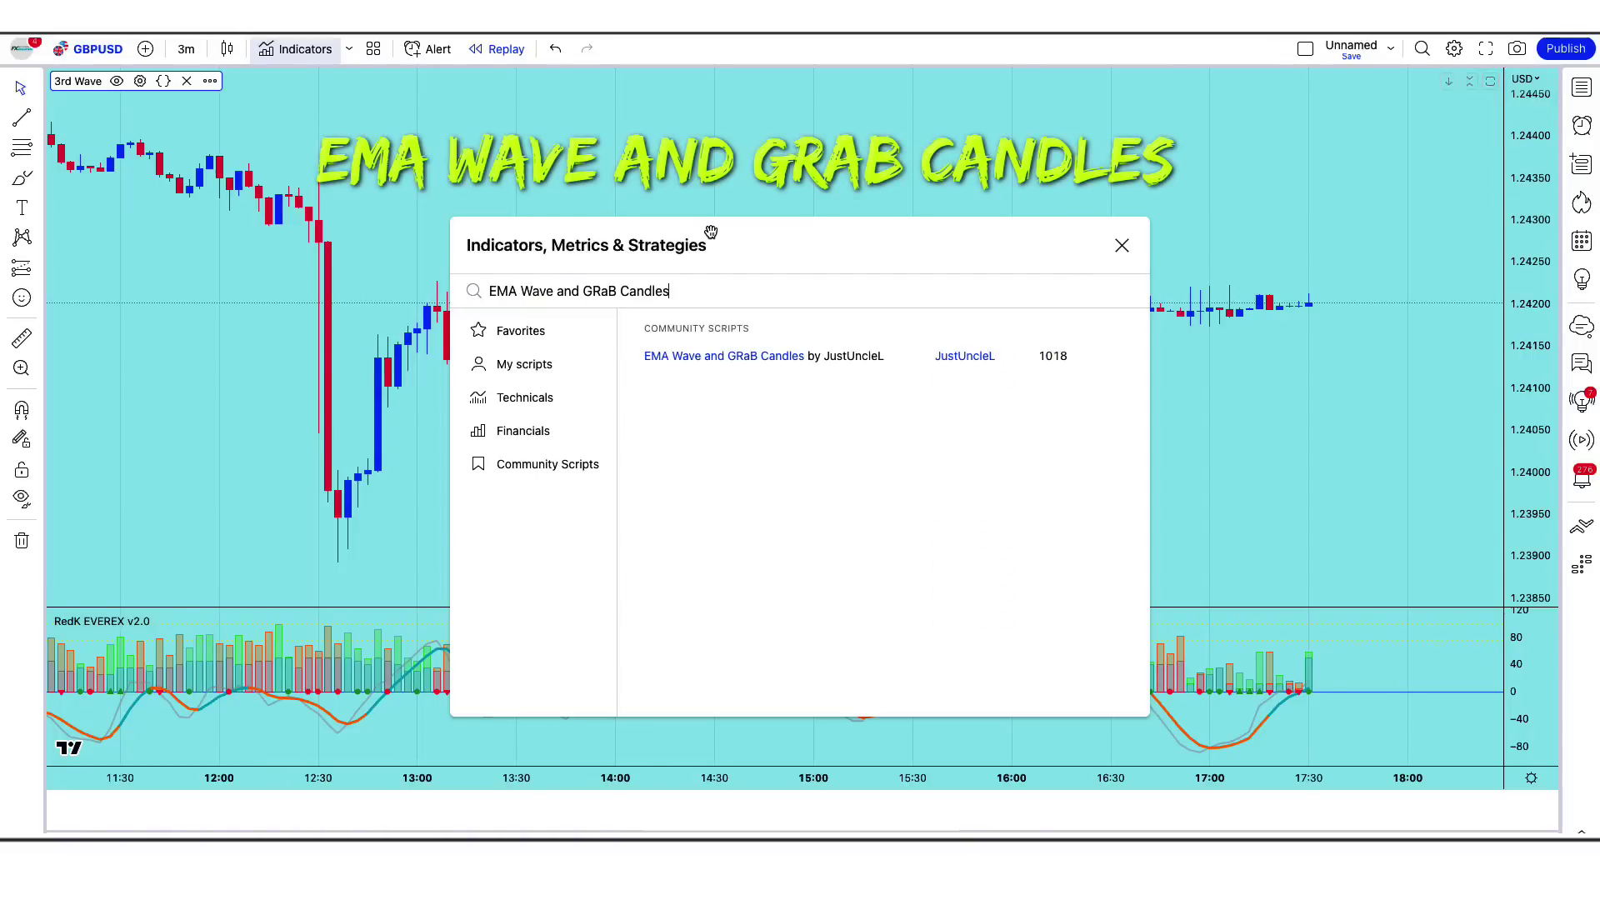
{"action": "left_click", "coordinate": [797, 358]}
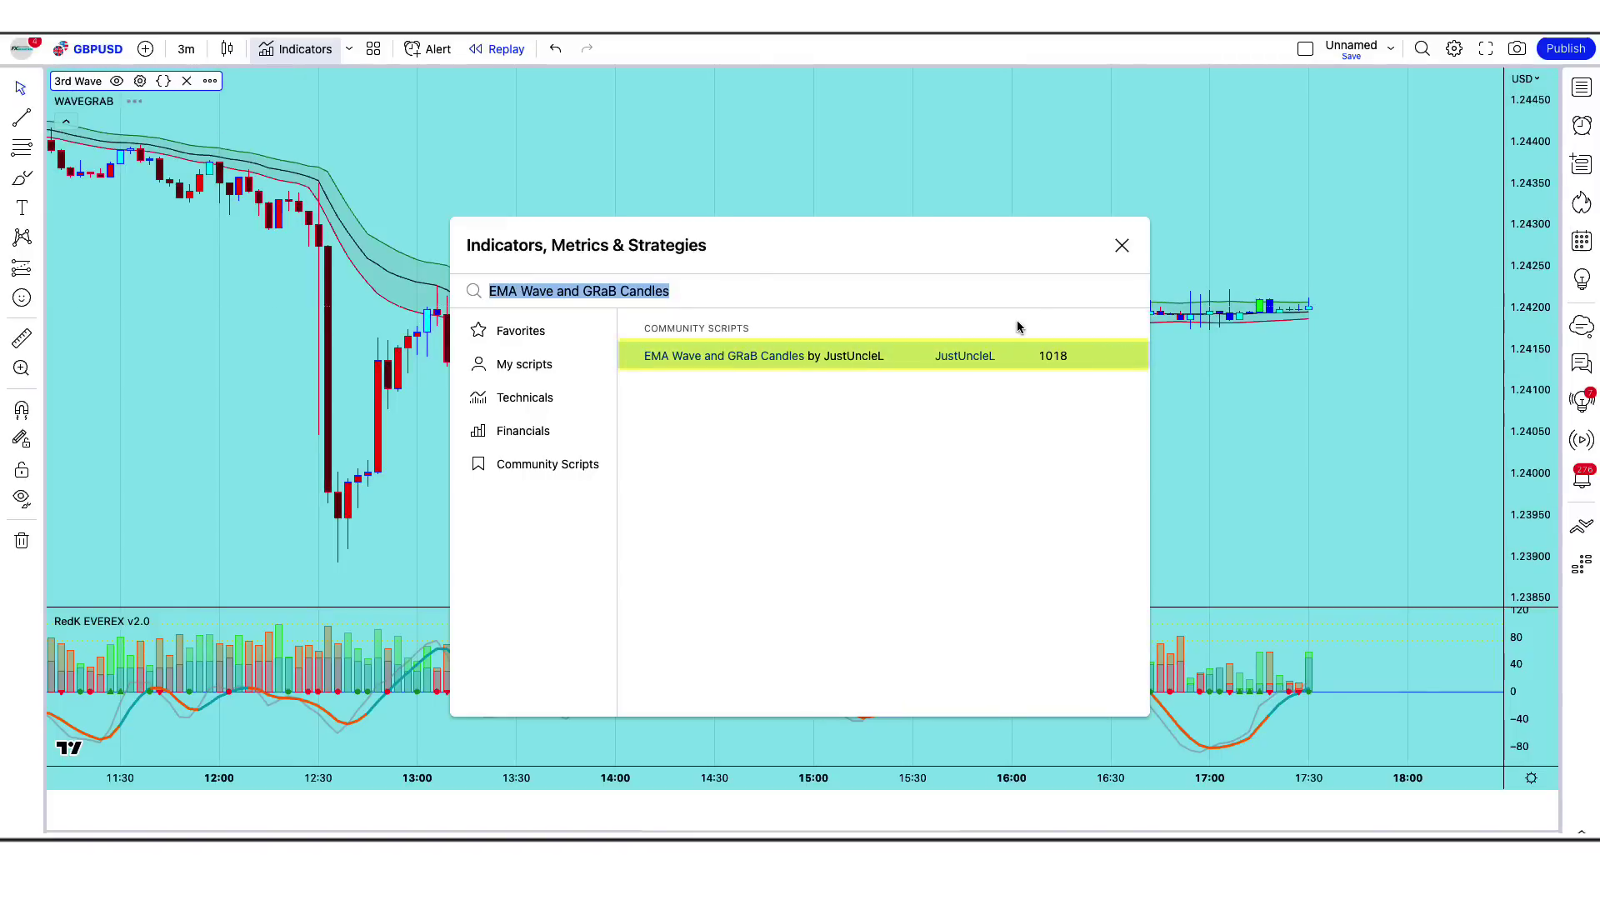
{"action": "left_click", "coordinate": [1122, 247]}
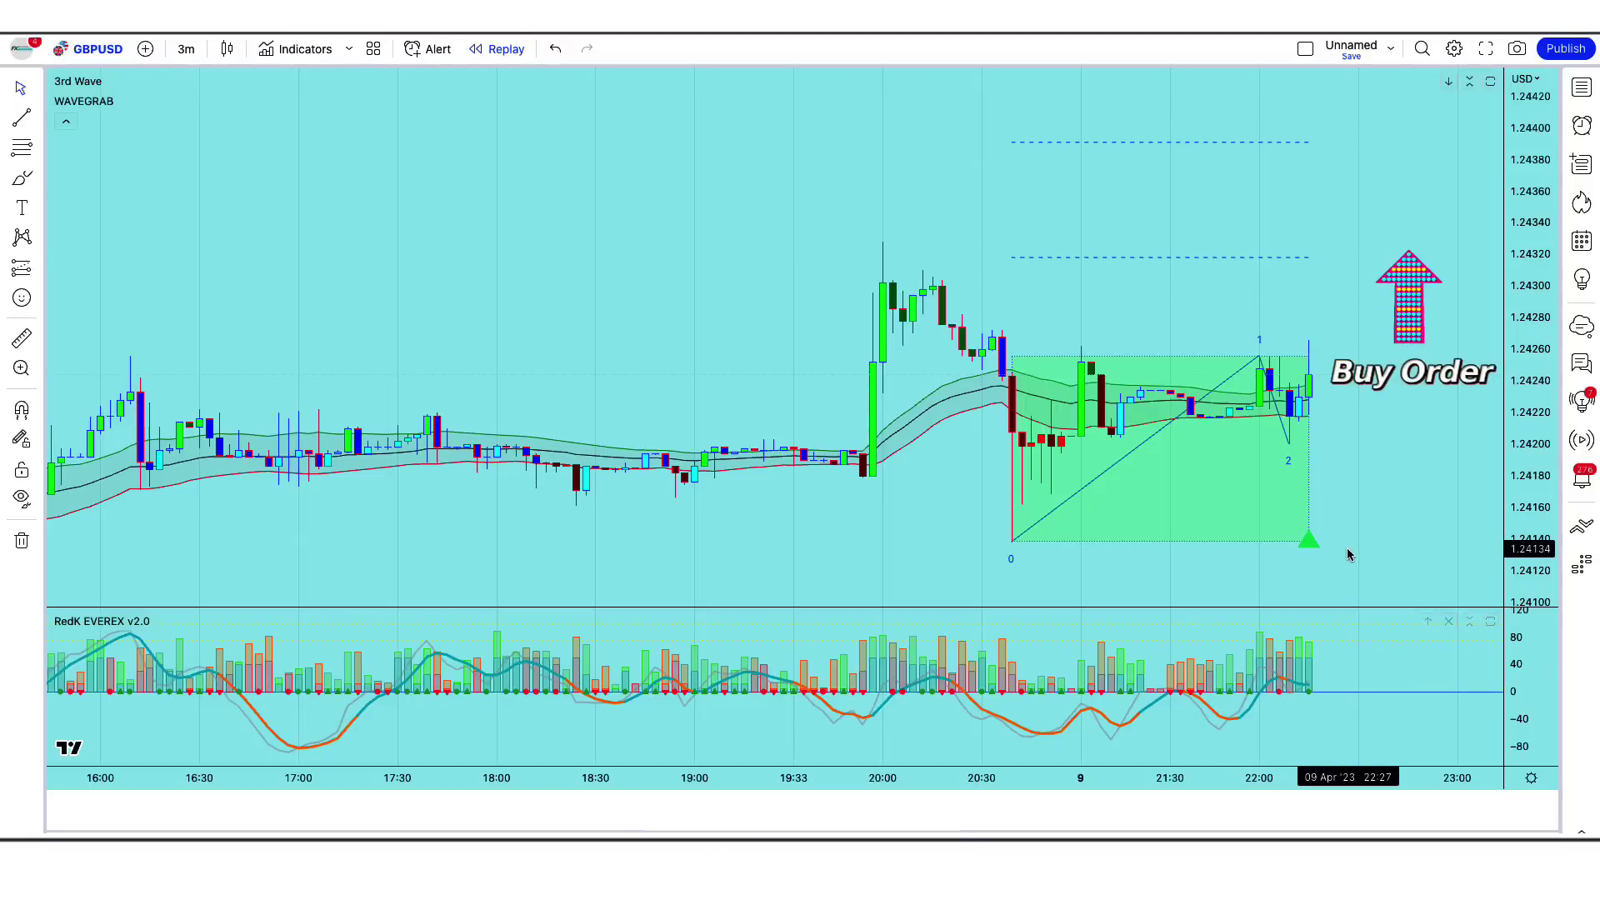
Draw a long position from the 9 Apr 22:15 buy-signal candle, with stop about 0.00044 and target about 0.00068, and extend its end further right
{"action": "left_click", "coordinate": [1308, 375]}
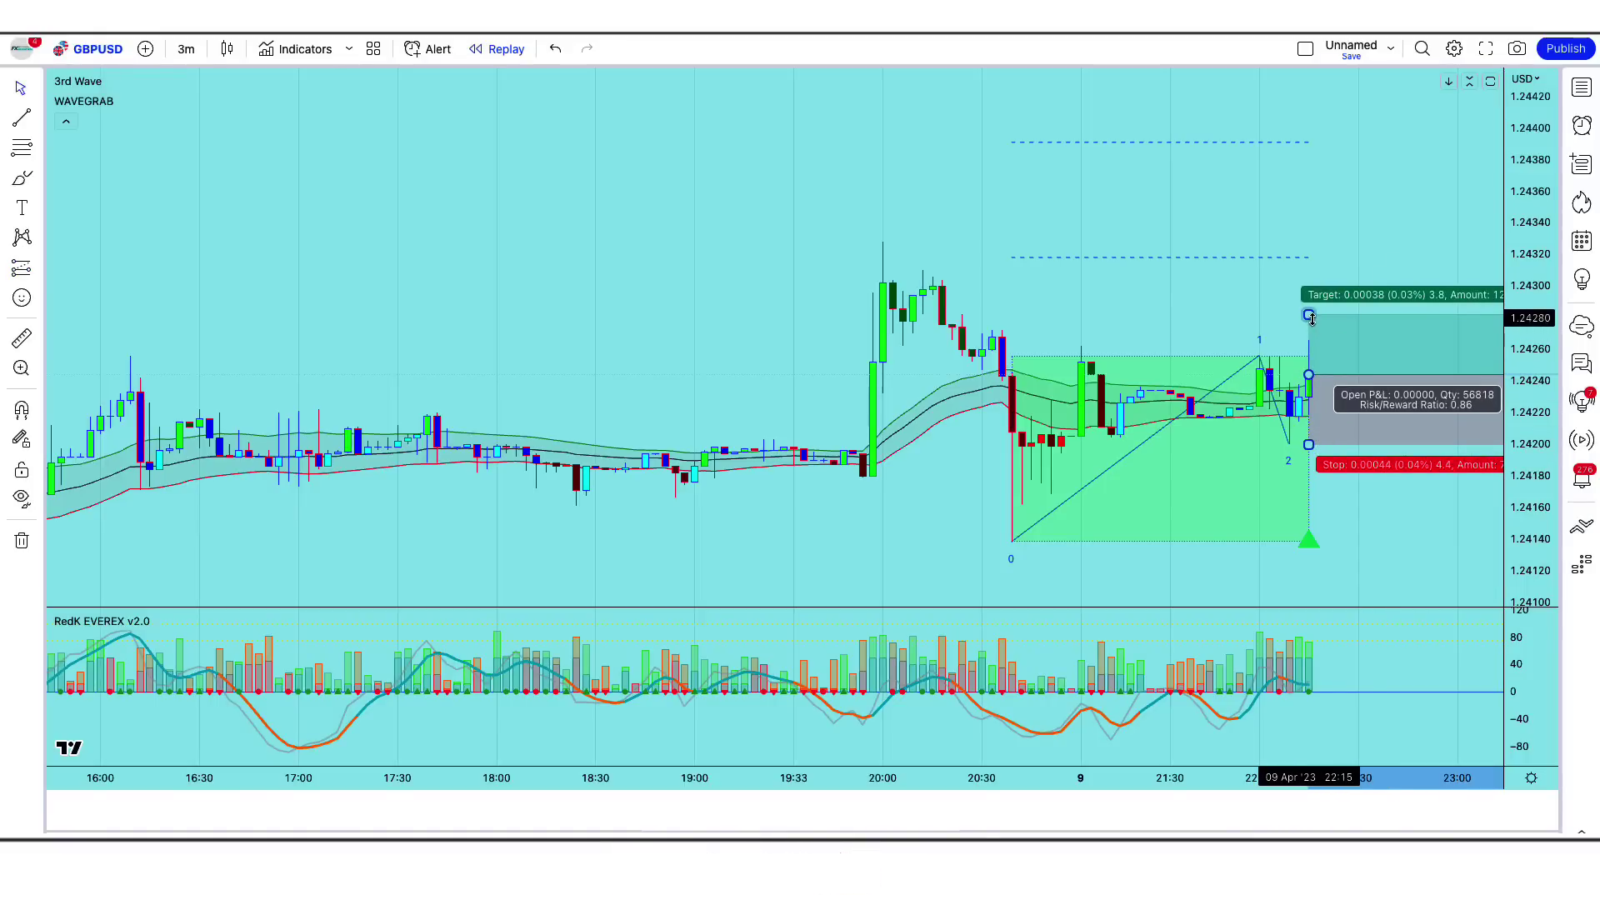
{"action": "left_click_drag", "start_coordinate": [1310, 317], "coordinate": [1315, 270]}
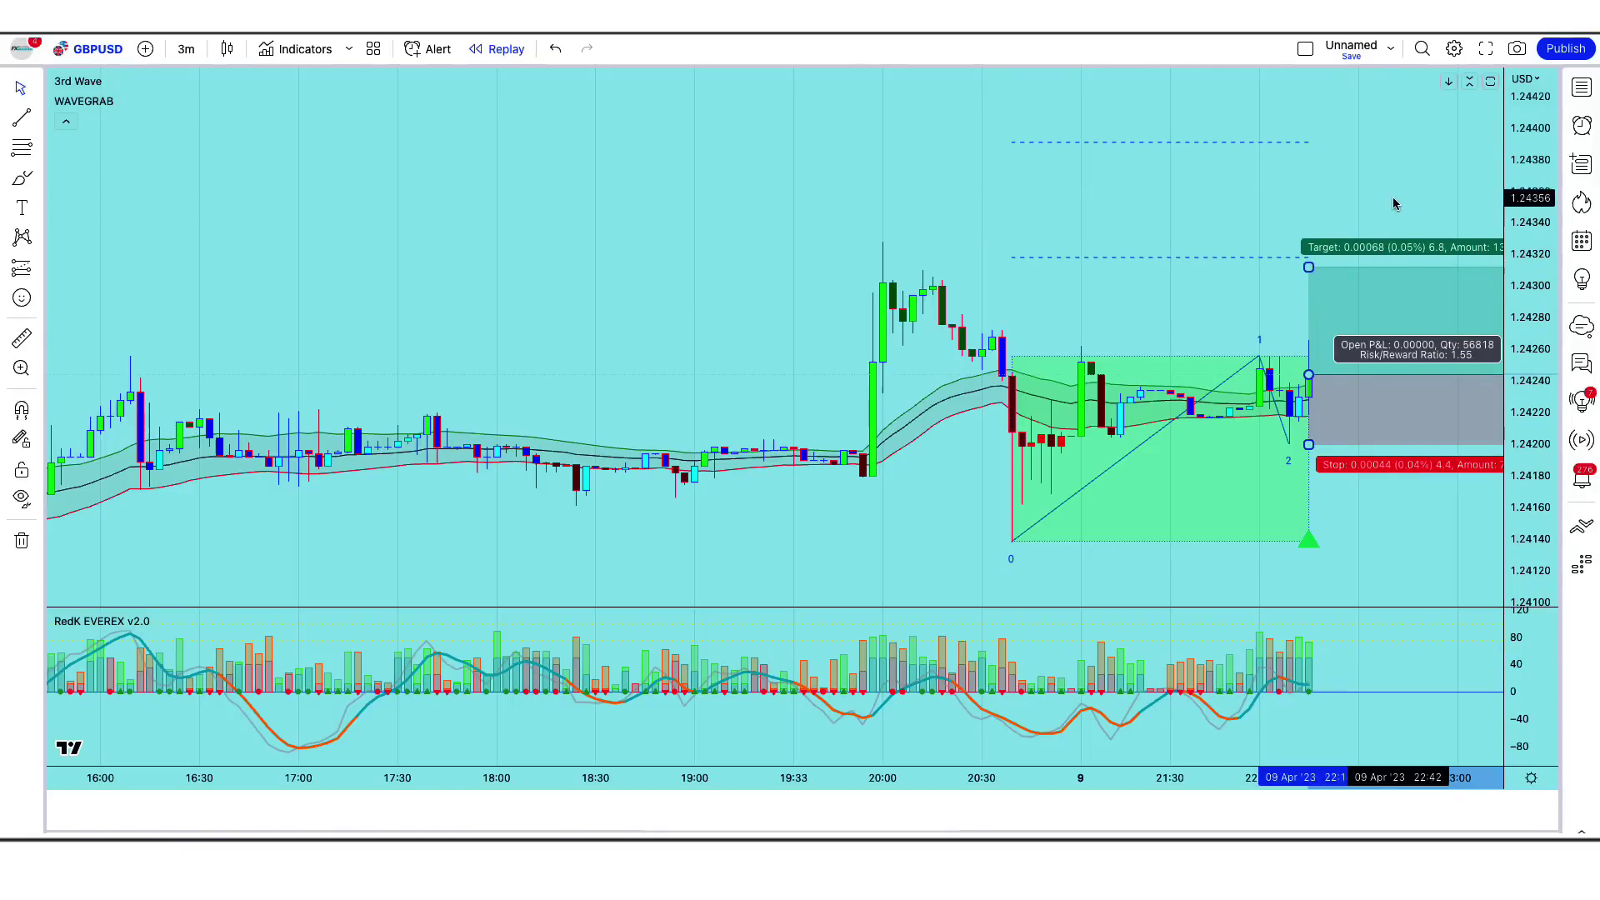
{"action": "left_click", "coordinate": [1176, 565]}
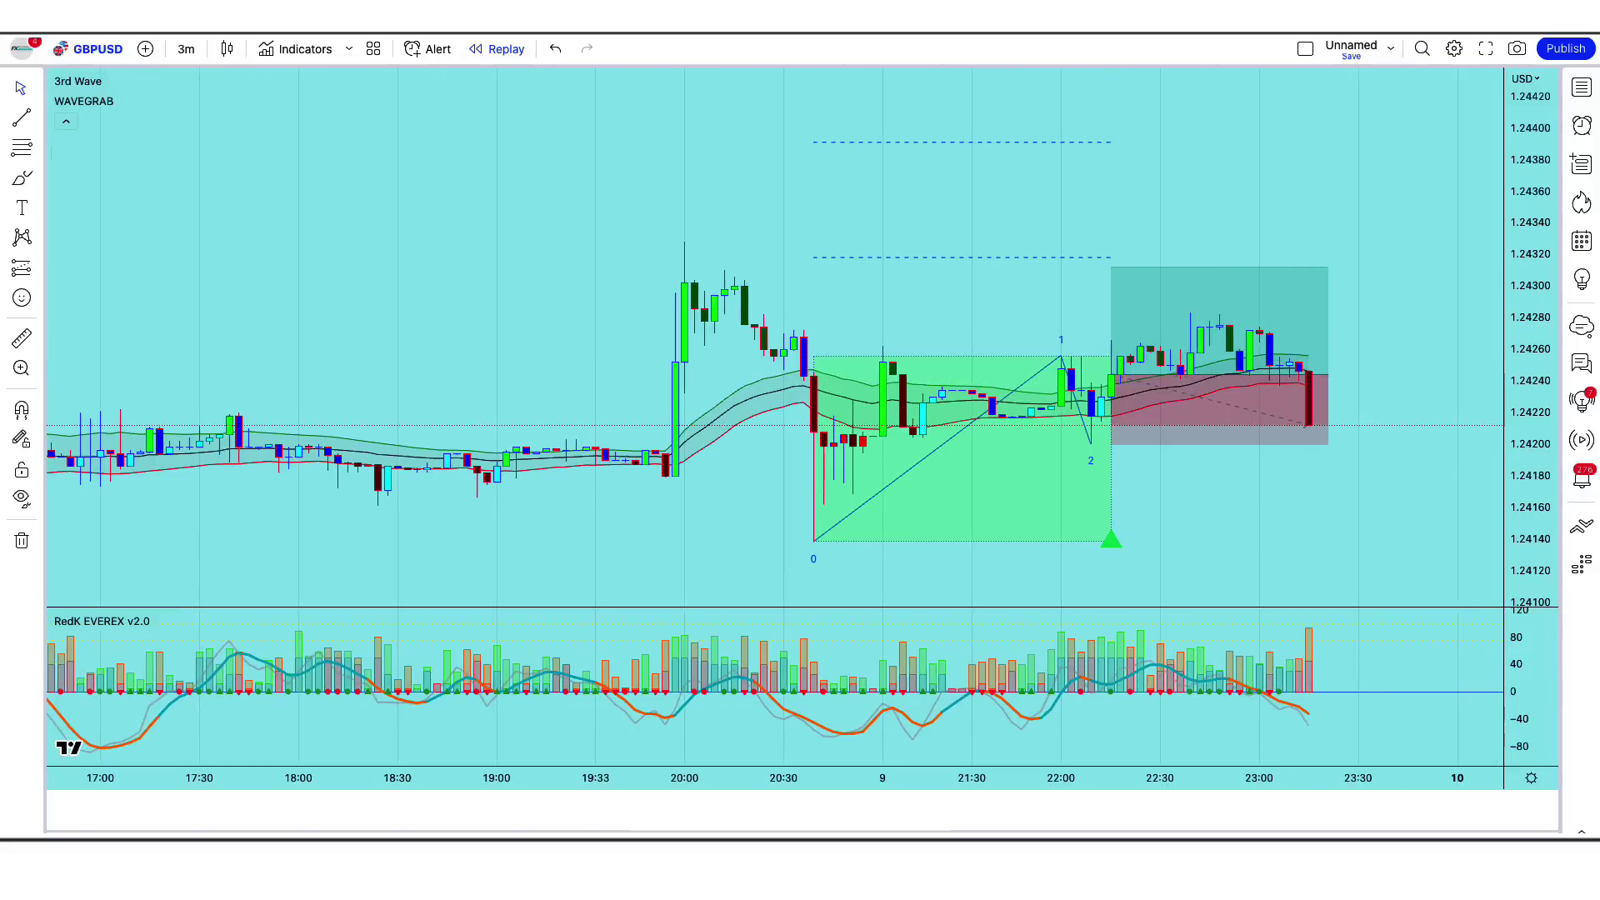
{"action": "left_click_drag", "start_coordinate": [1329, 383], "coordinate": [1491, 381]}
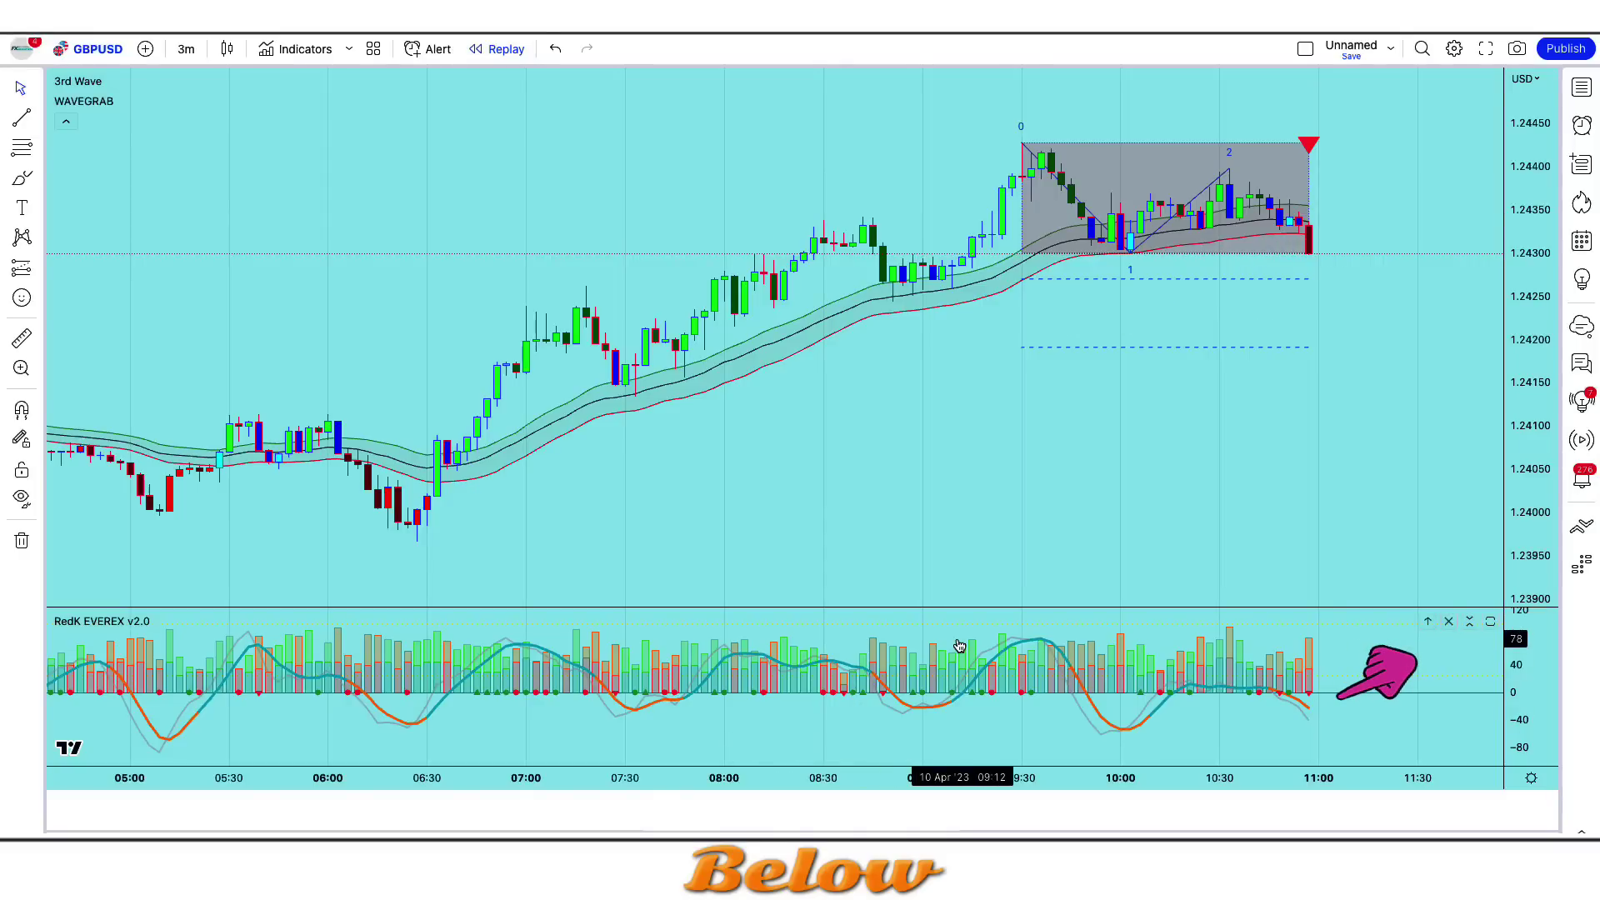
Draw a short position from the 10 Apr 10:57 sell-signal candle, with entry about 1.24299, stop about 1.24403 and target about 1.24132
{"action": "left_click", "coordinate": [1309, 259]}
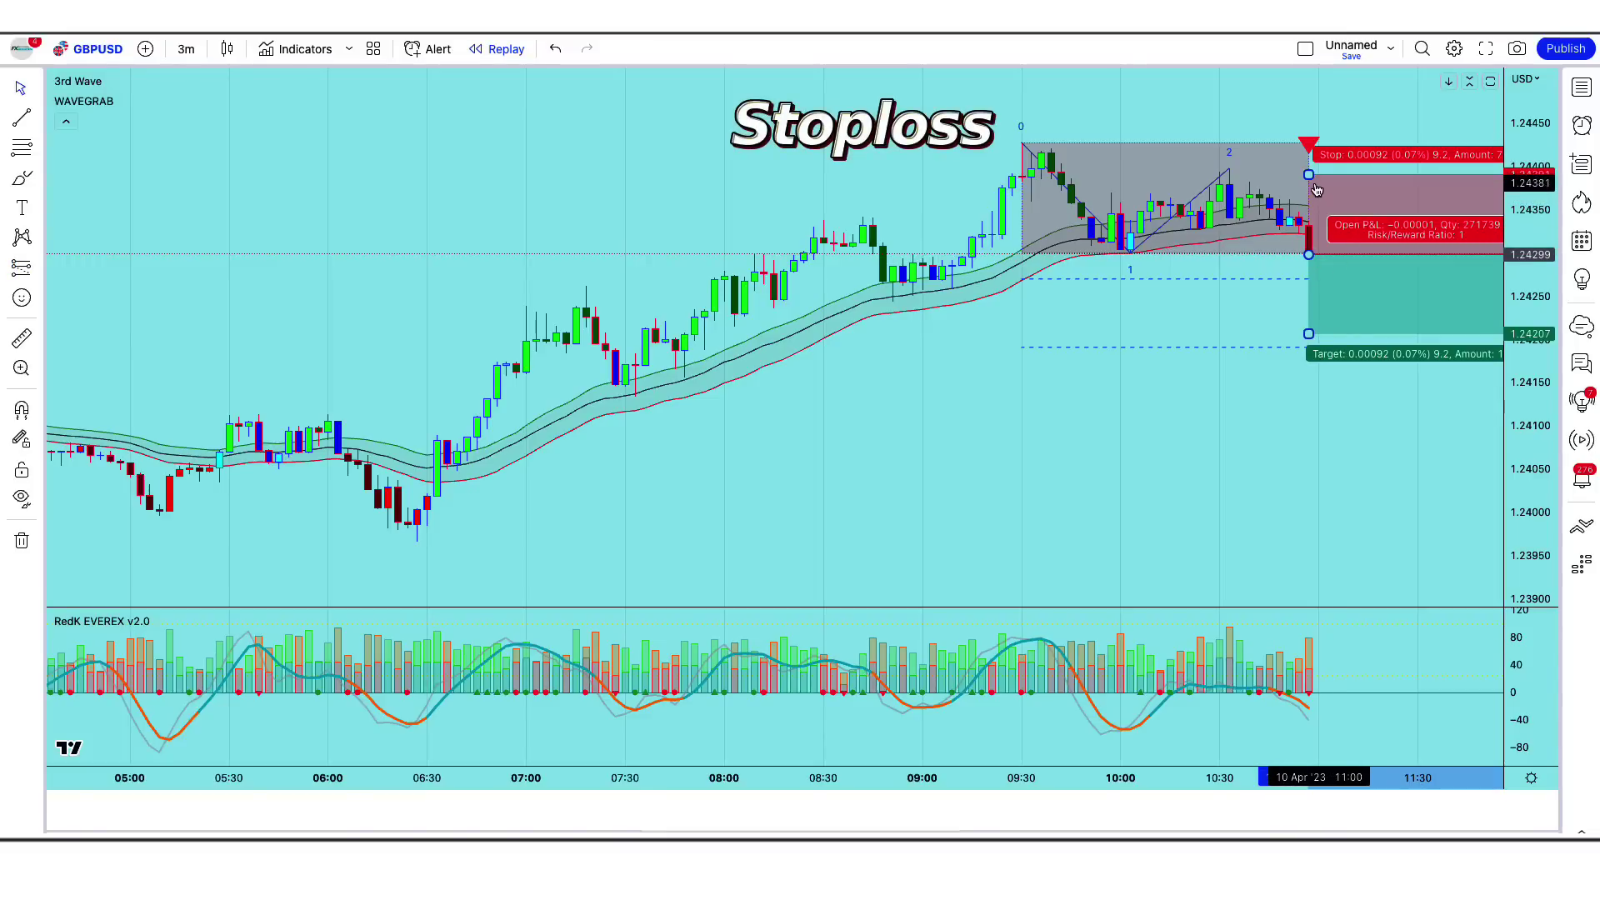
{"action": "left_click_drag", "start_coordinate": [1311, 177], "coordinate": [1320, 168]}
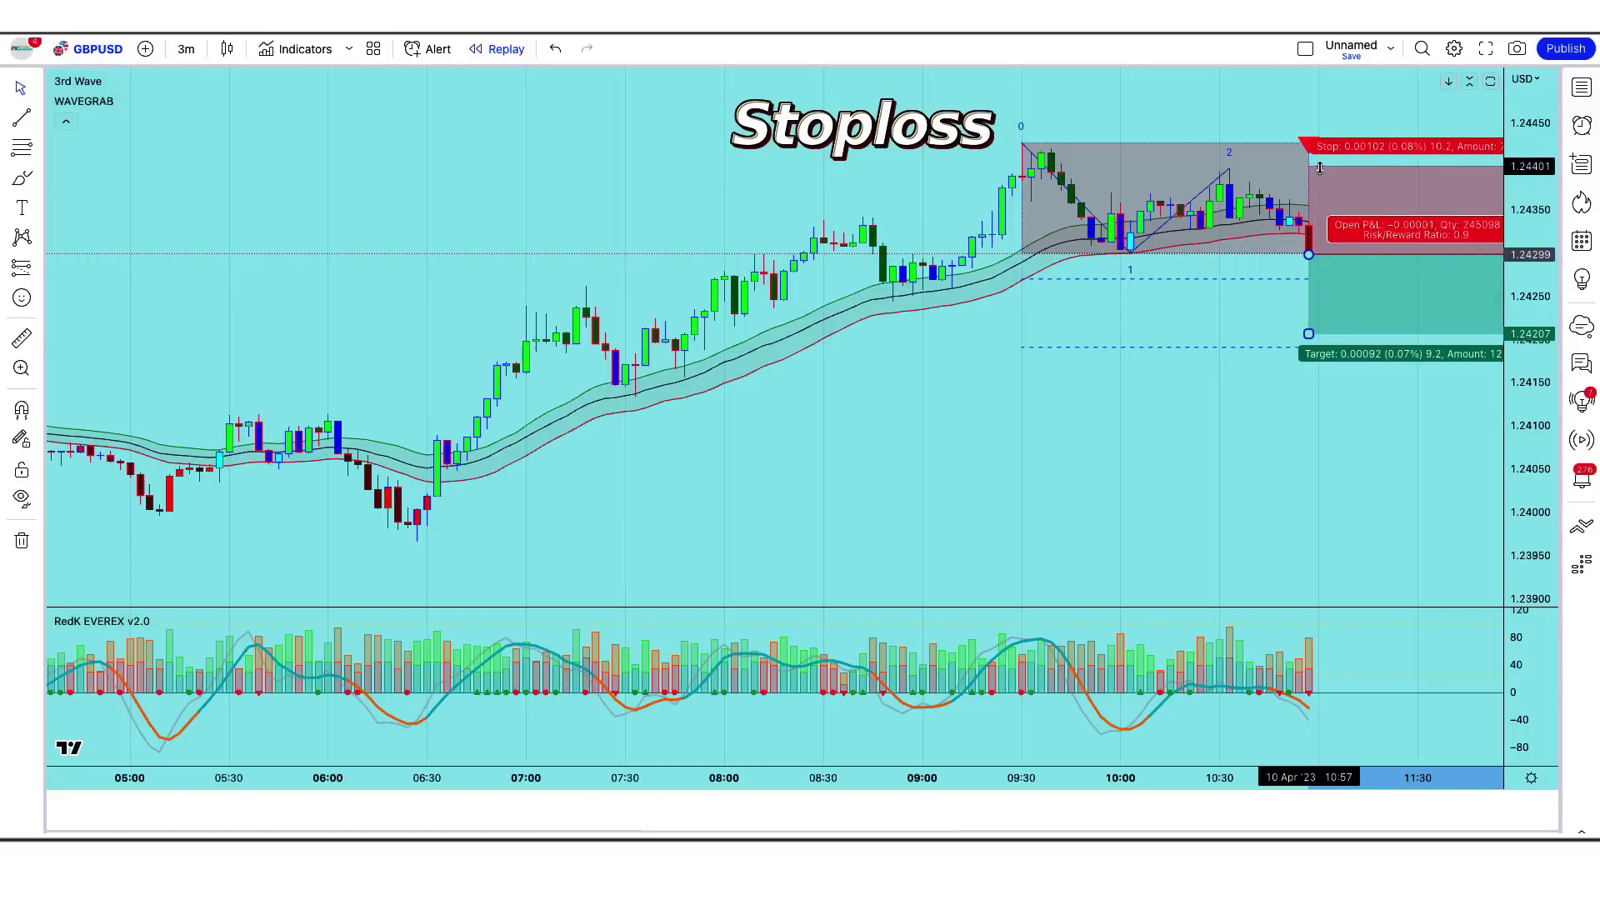
{"action": "left_click_drag", "start_coordinate": [1309, 333], "coordinate": [1313, 398]}
{"action": "left_click", "coordinate": [1245, 386]}
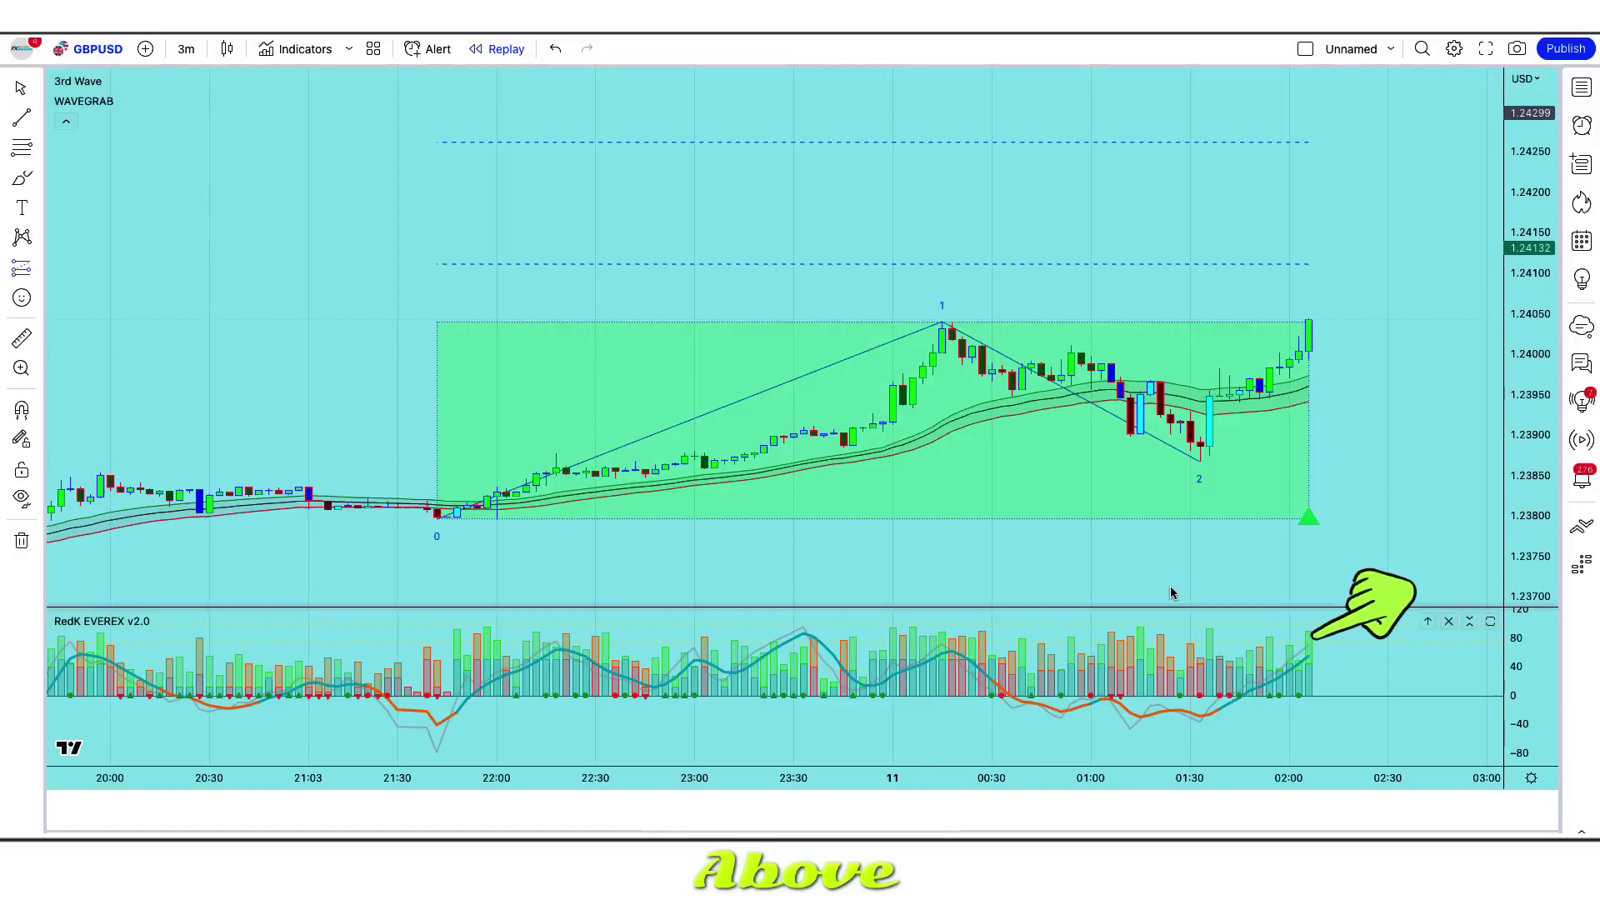
Draw a long position from the 11 Apr 02:06 candle to 07:09, with stop about 0.00167 and target about 0.00252
{"action": "left_click", "coordinate": [1309, 328]}
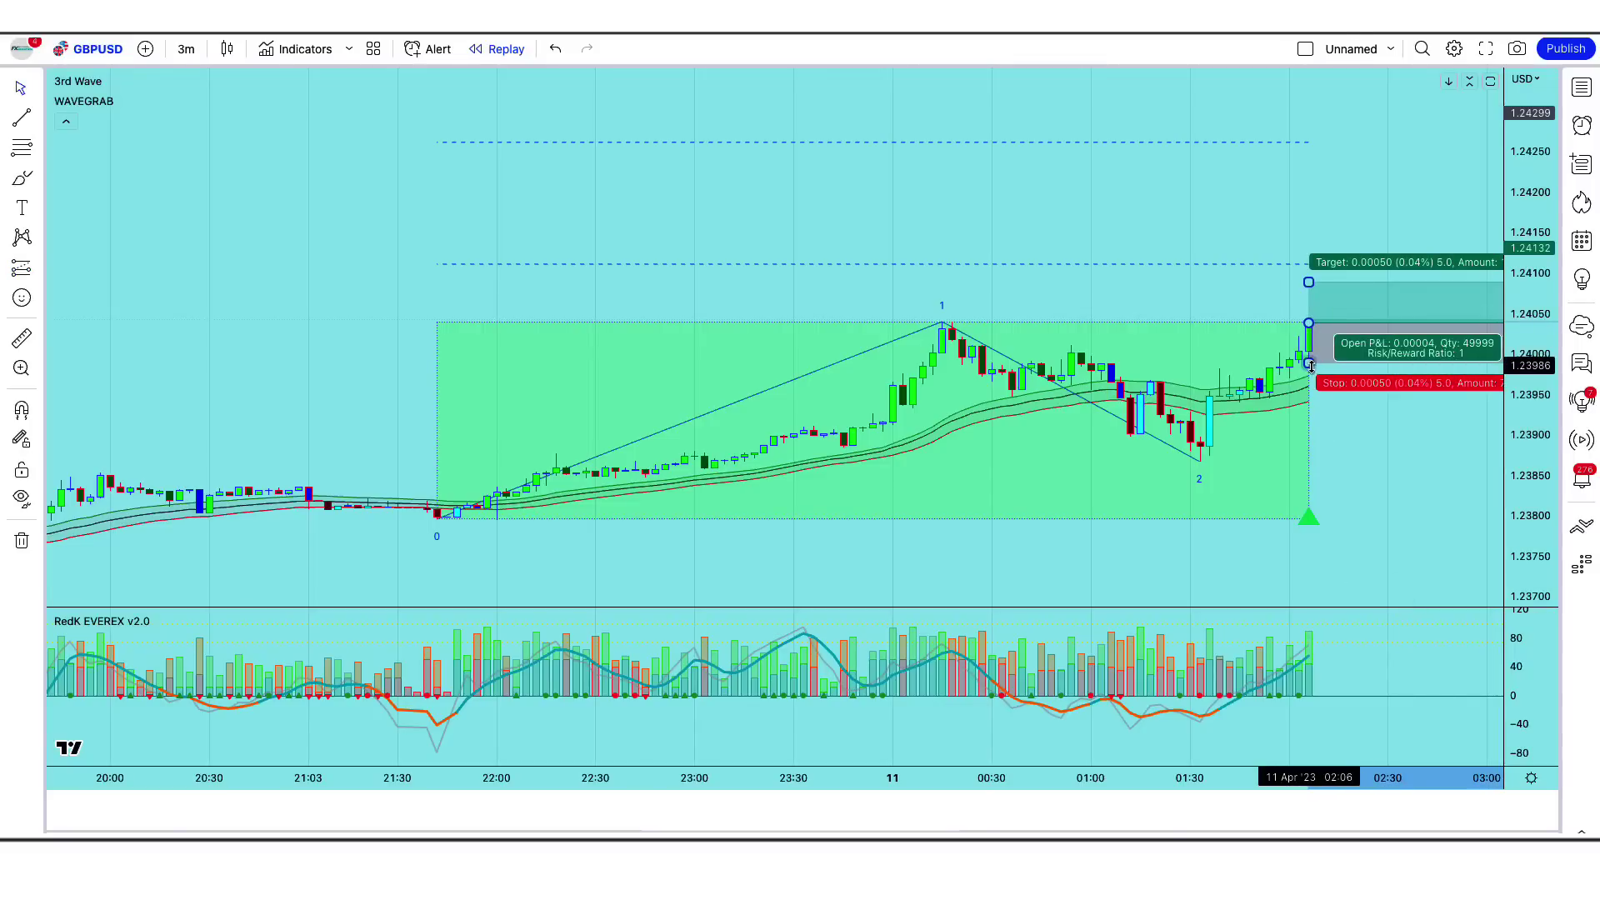
{"action": "left_click_drag", "start_coordinate": [1309, 365], "coordinate": [1349, 459]}
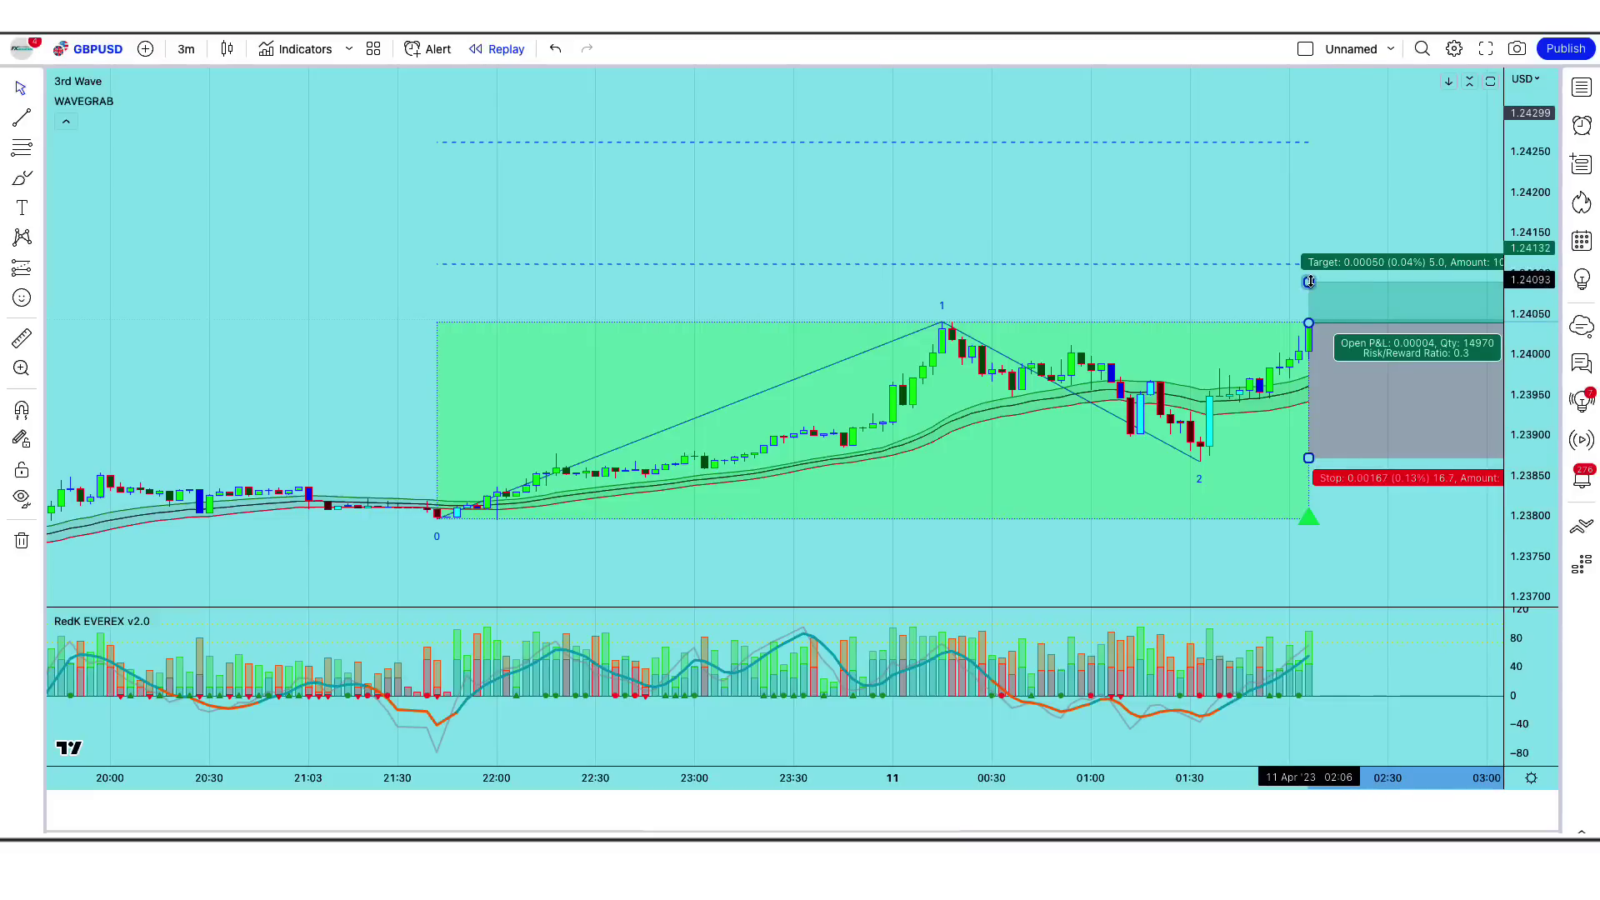
{"action": "left_click_drag", "start_coordinate": [1309, 281], "coordinate": [1304, 121]}
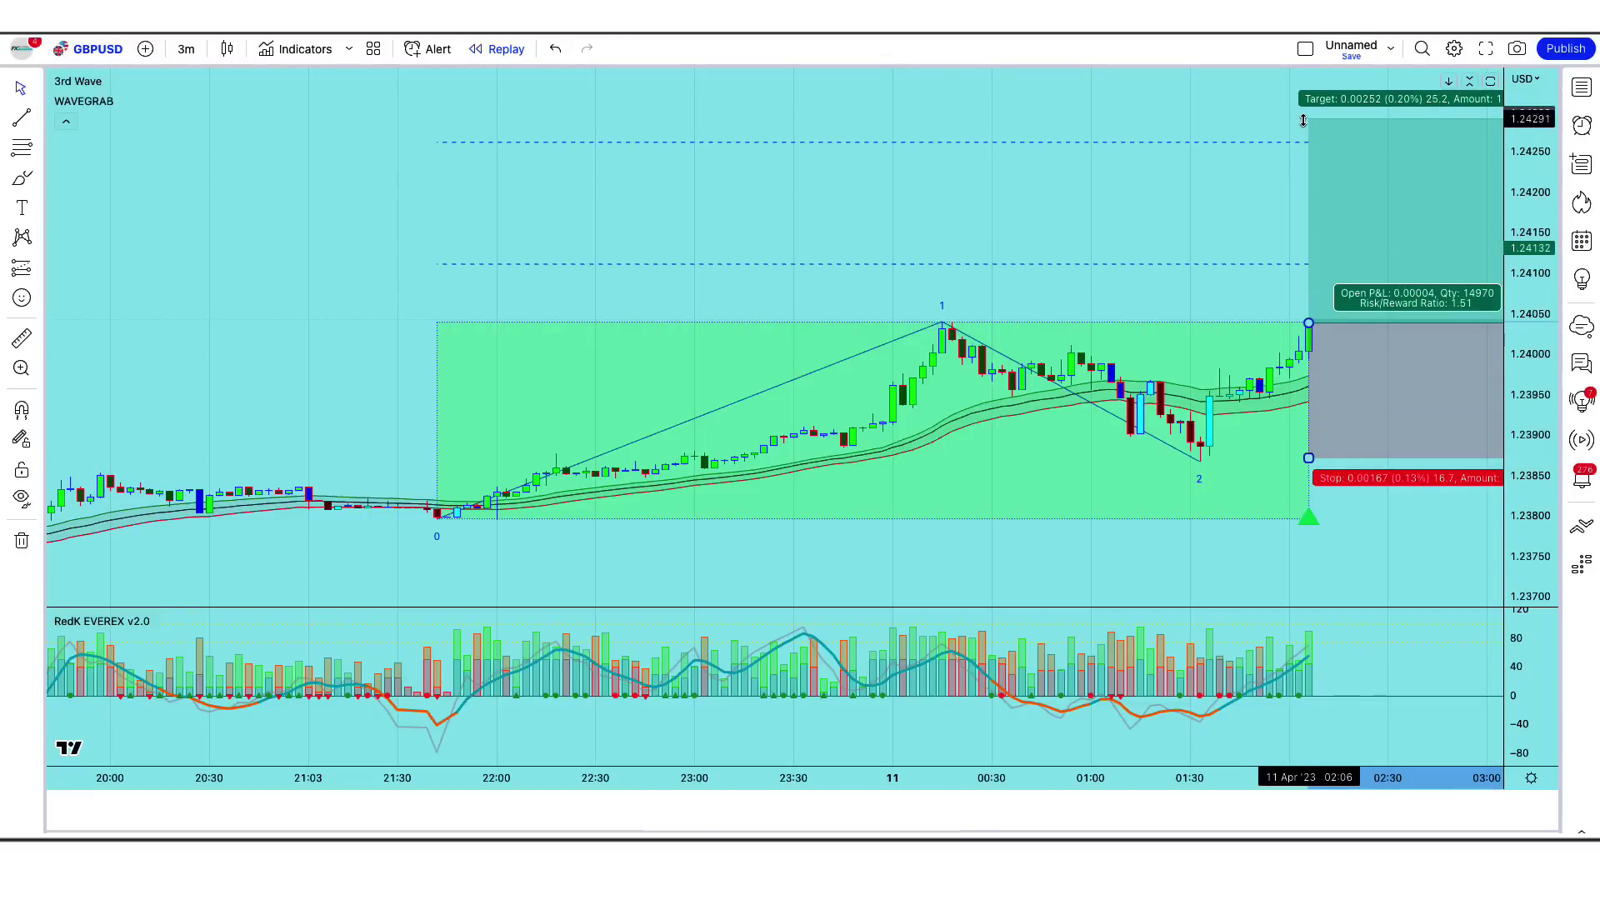
{"action": "left_click", "coordinate": [1183, 209]}
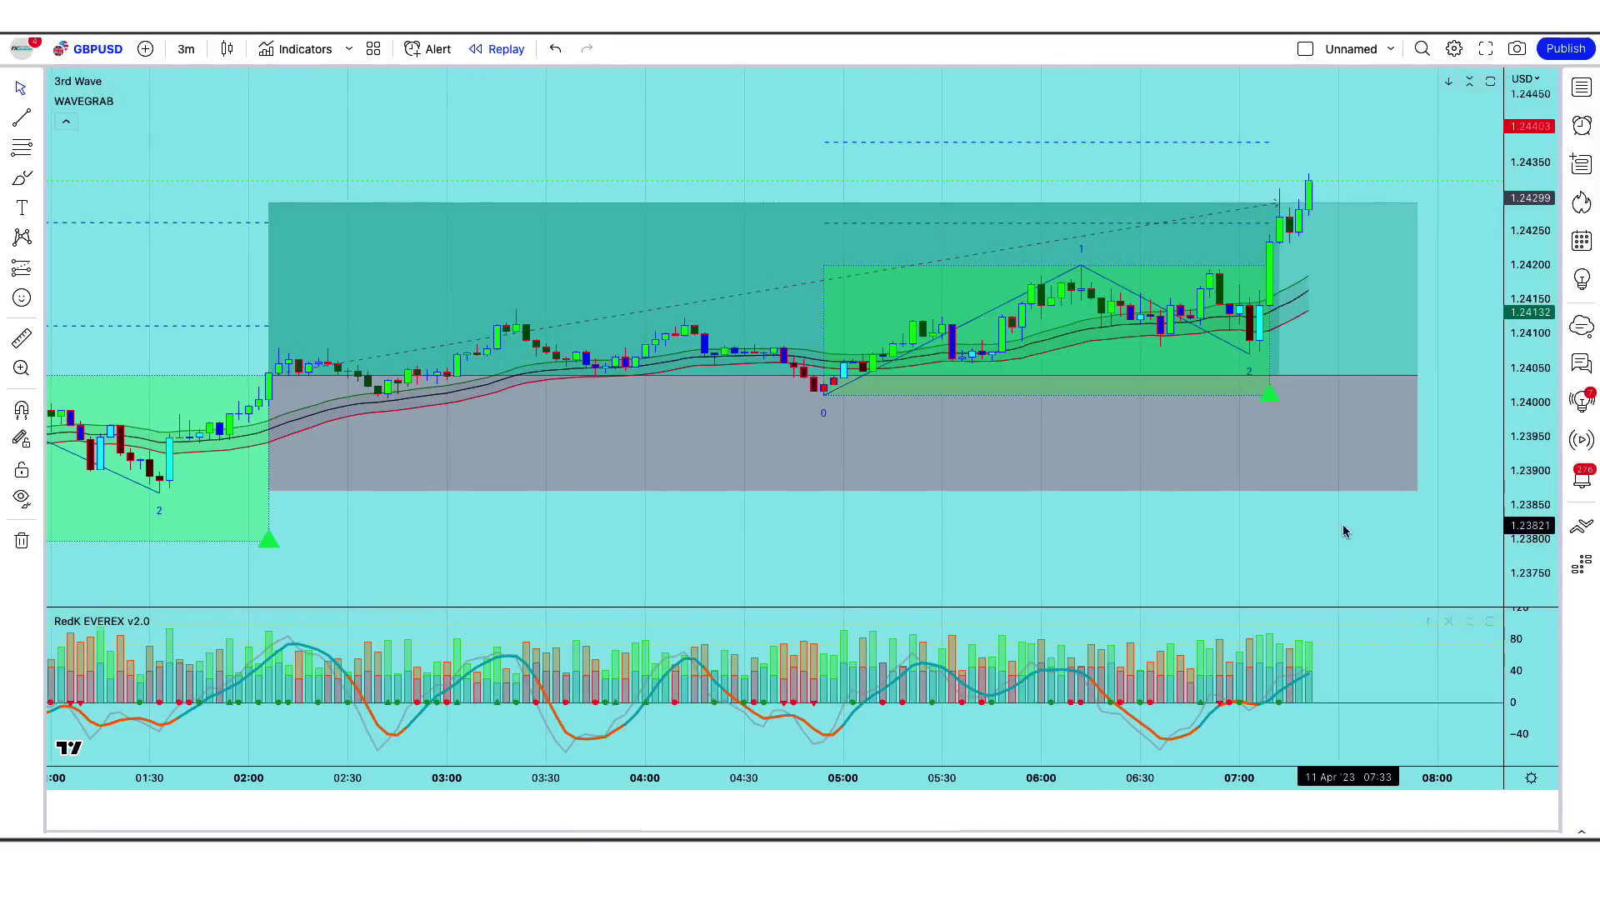
{"action": "left_click_drag", "start_coordinate": [1417, 376], "coordinate": [1267, 397]}
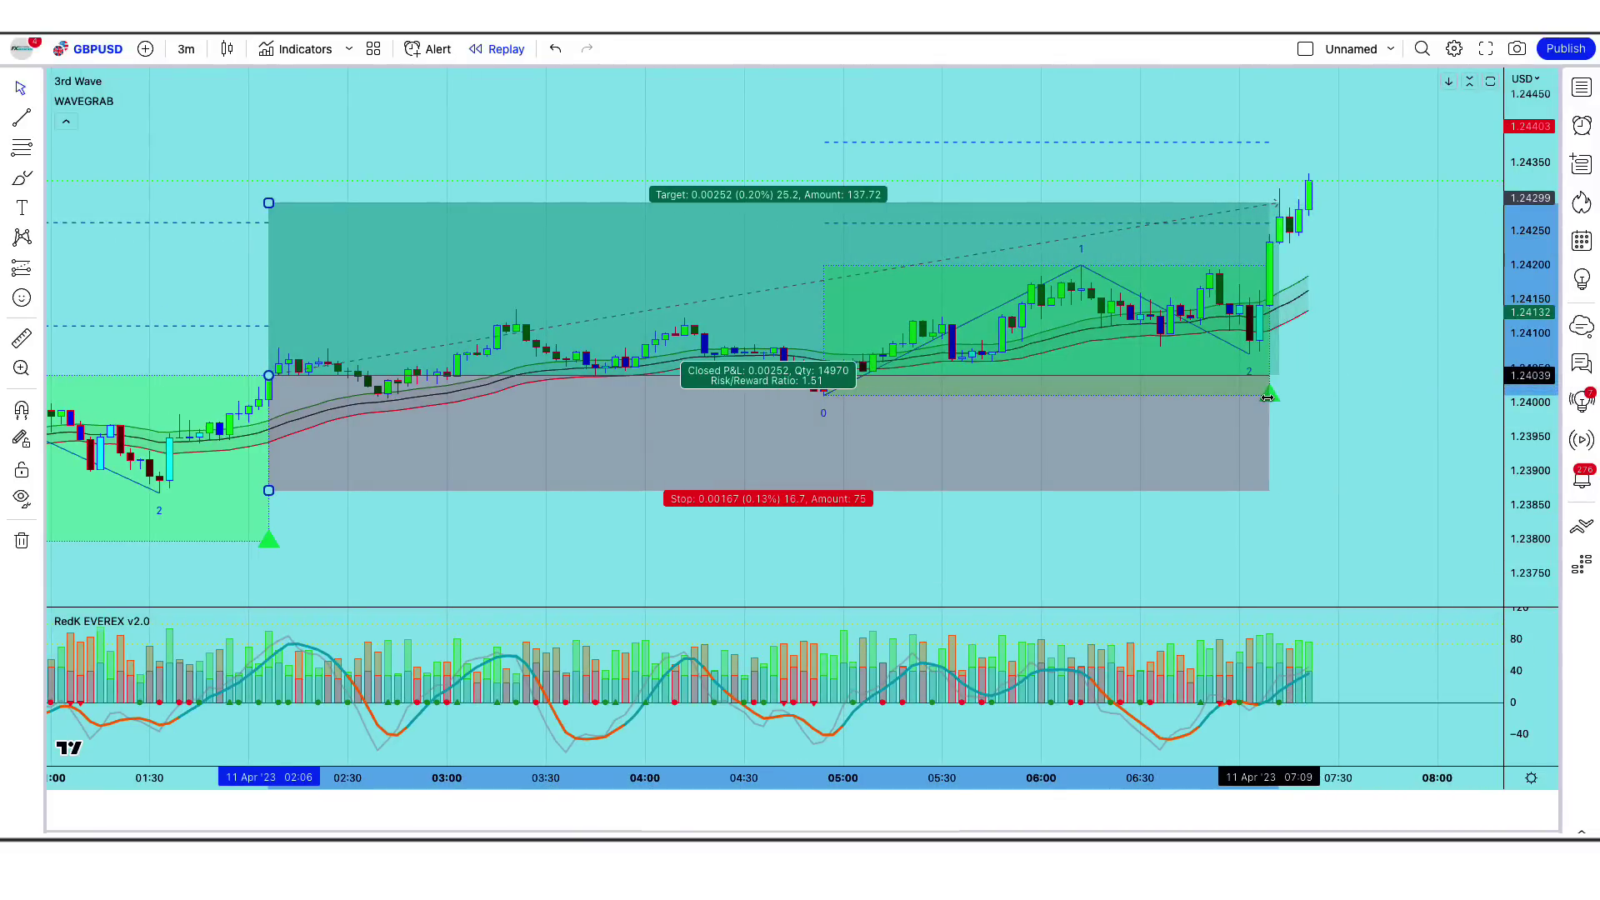
{"action": "left_click", "coordinate": [1350, 411]}
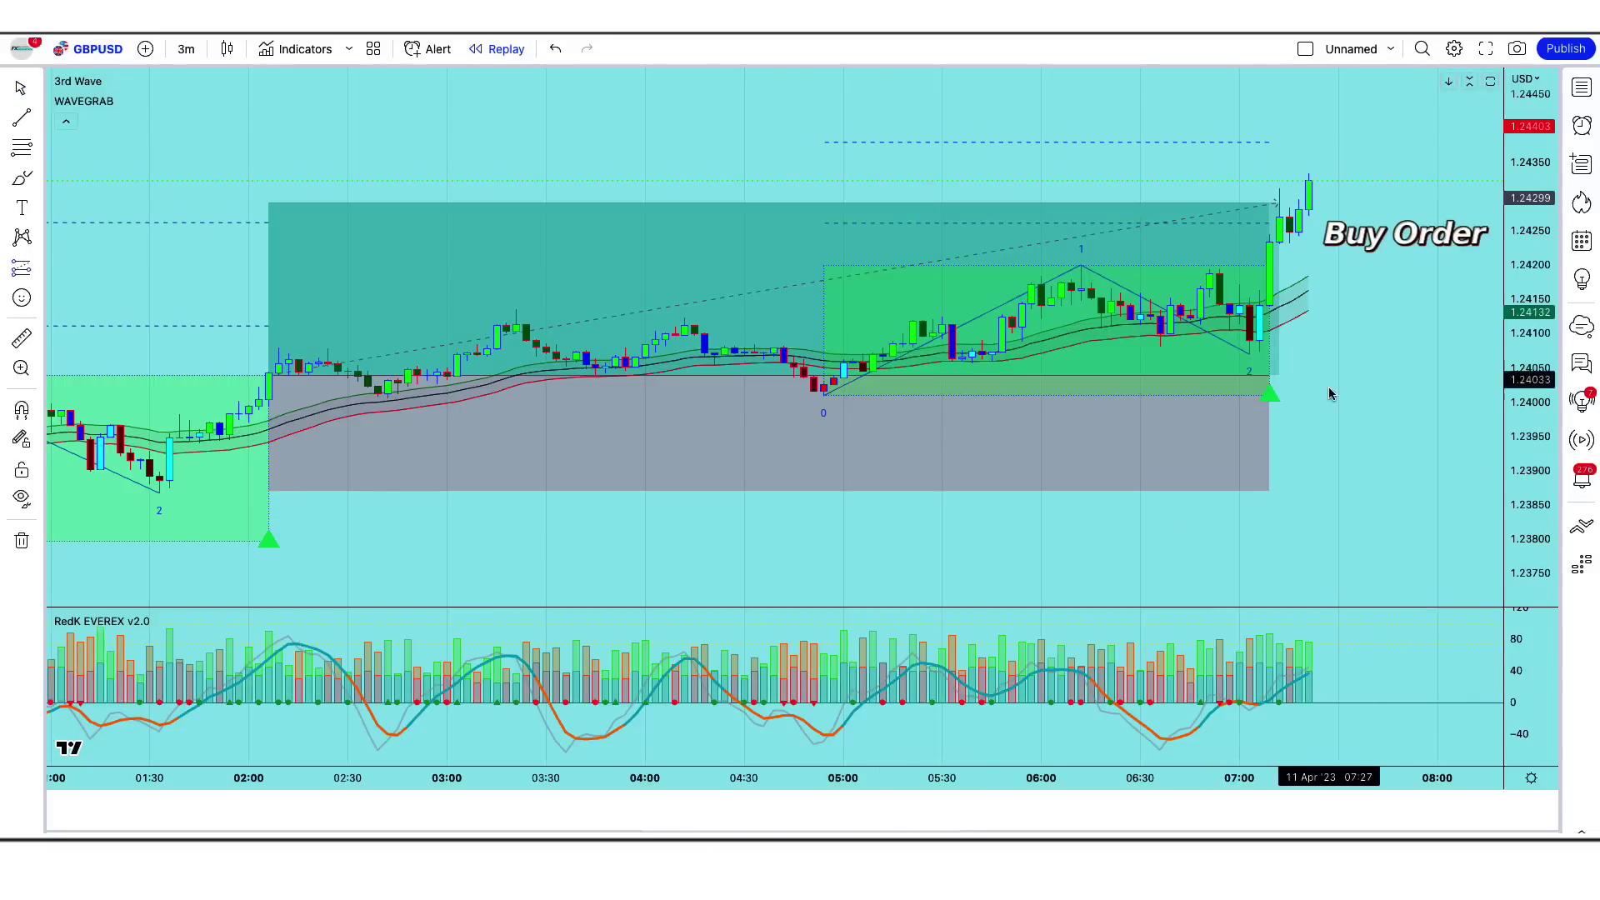
Draw a long position from the 11 Apr 07:09 buy-signal candle, with stop about 0.00162 and a risk/reward ratio of about 1.57
{"action": "left_click", "coordinate": [1270, 243]}
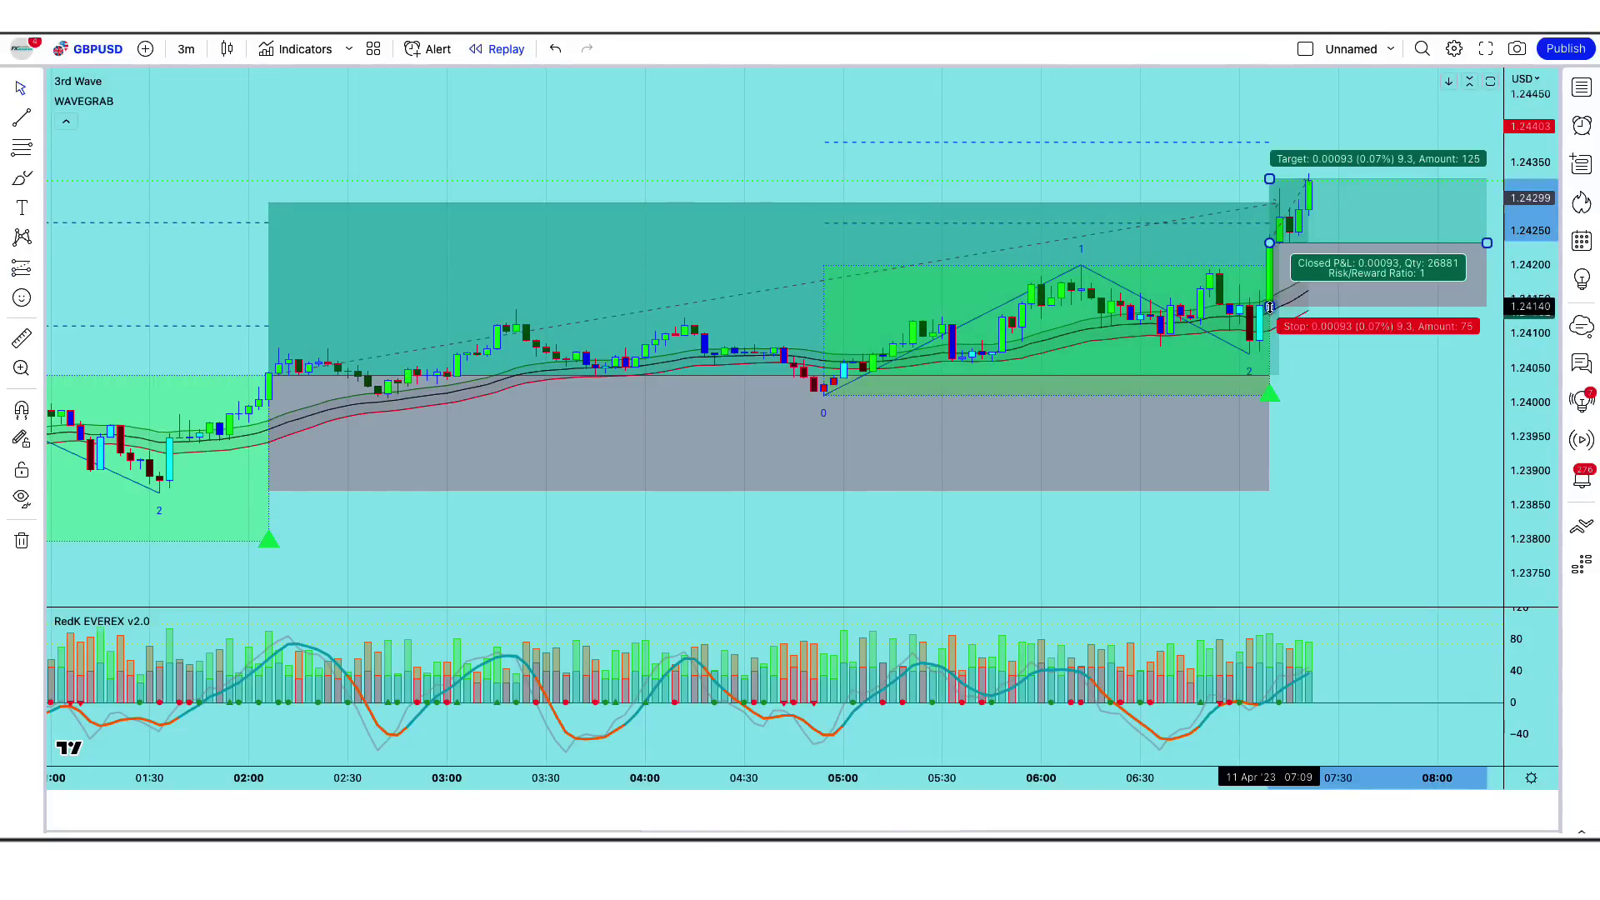
{"action": "left_click_drag", "start_coordinate": [1307, 313], "coordinate": [1306, 356]}
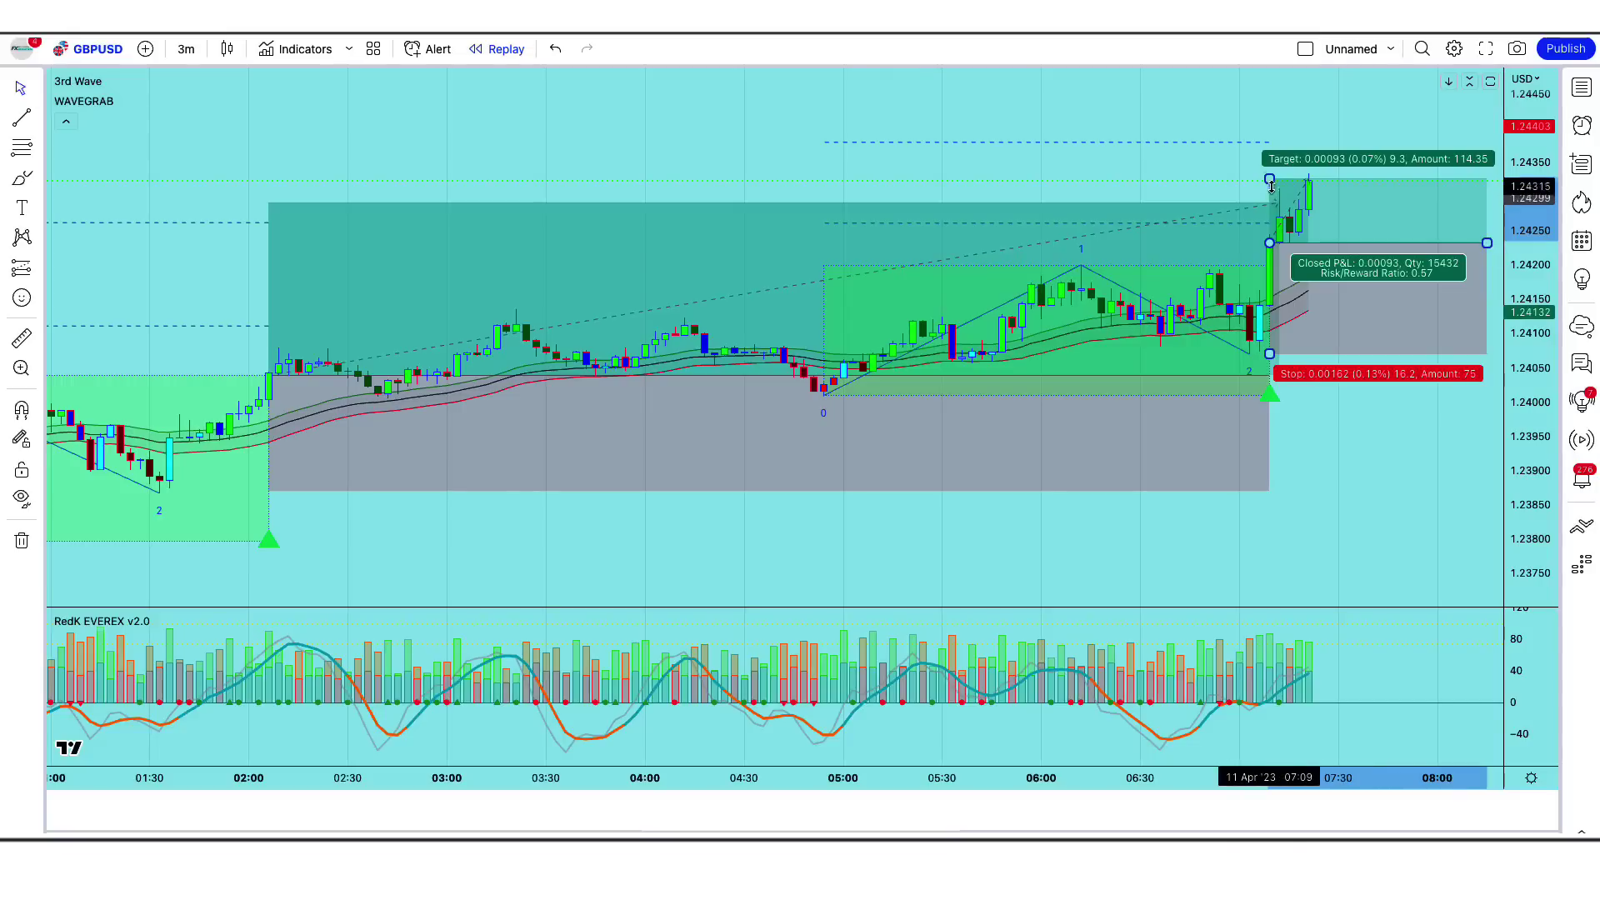
{"action": "left_click_drag", "start_coordinate": [1269, 179], "coordinate": [1281, 53]}
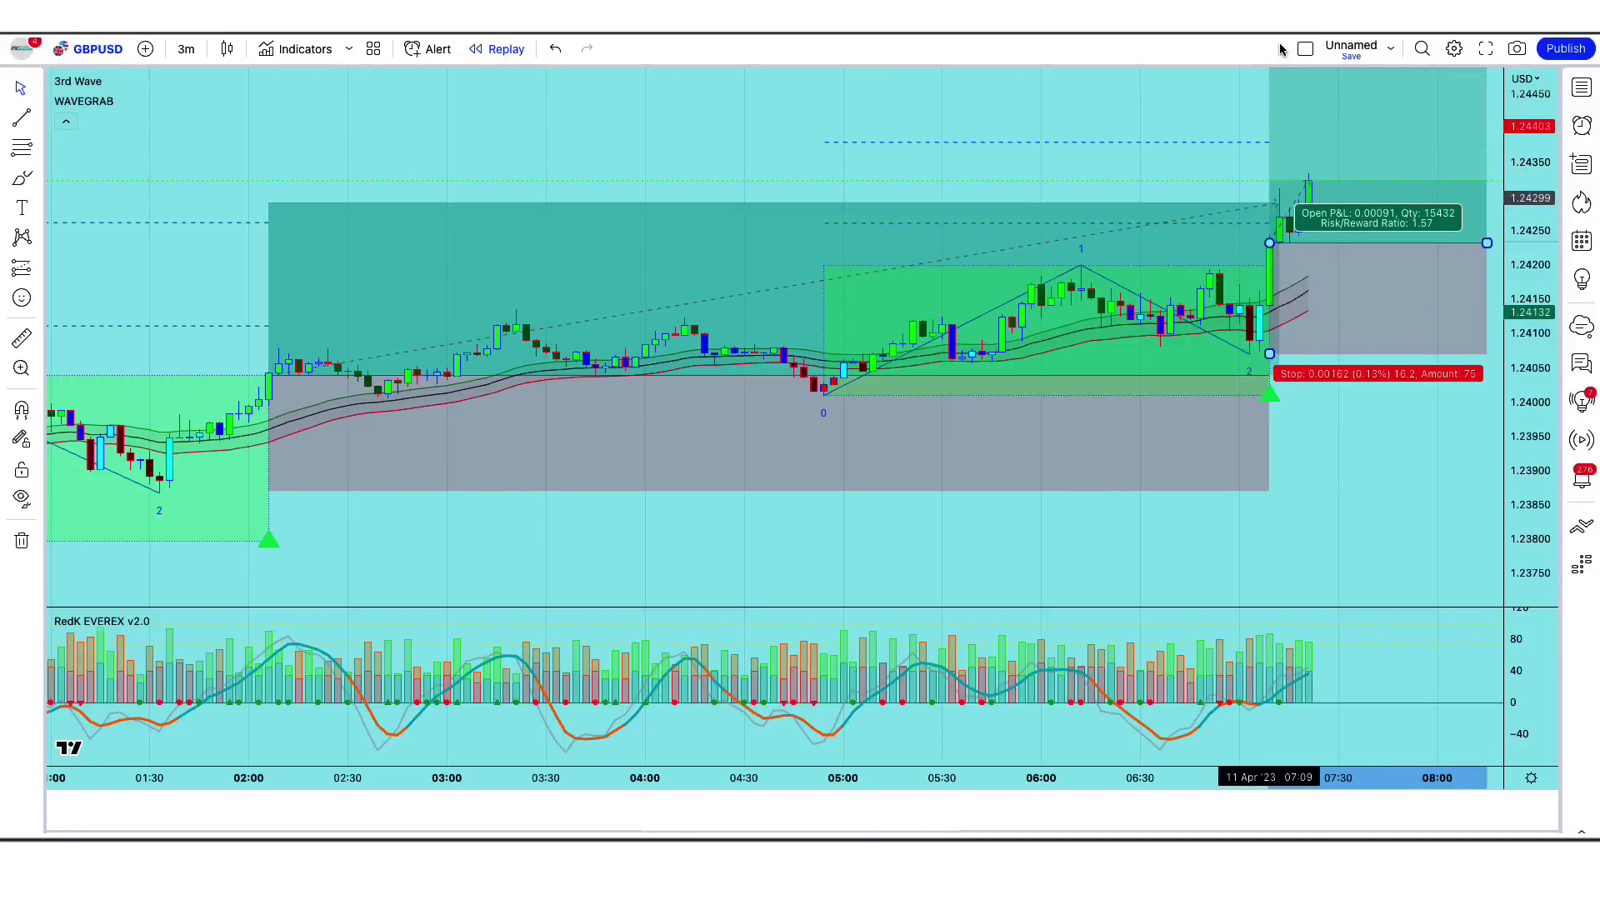
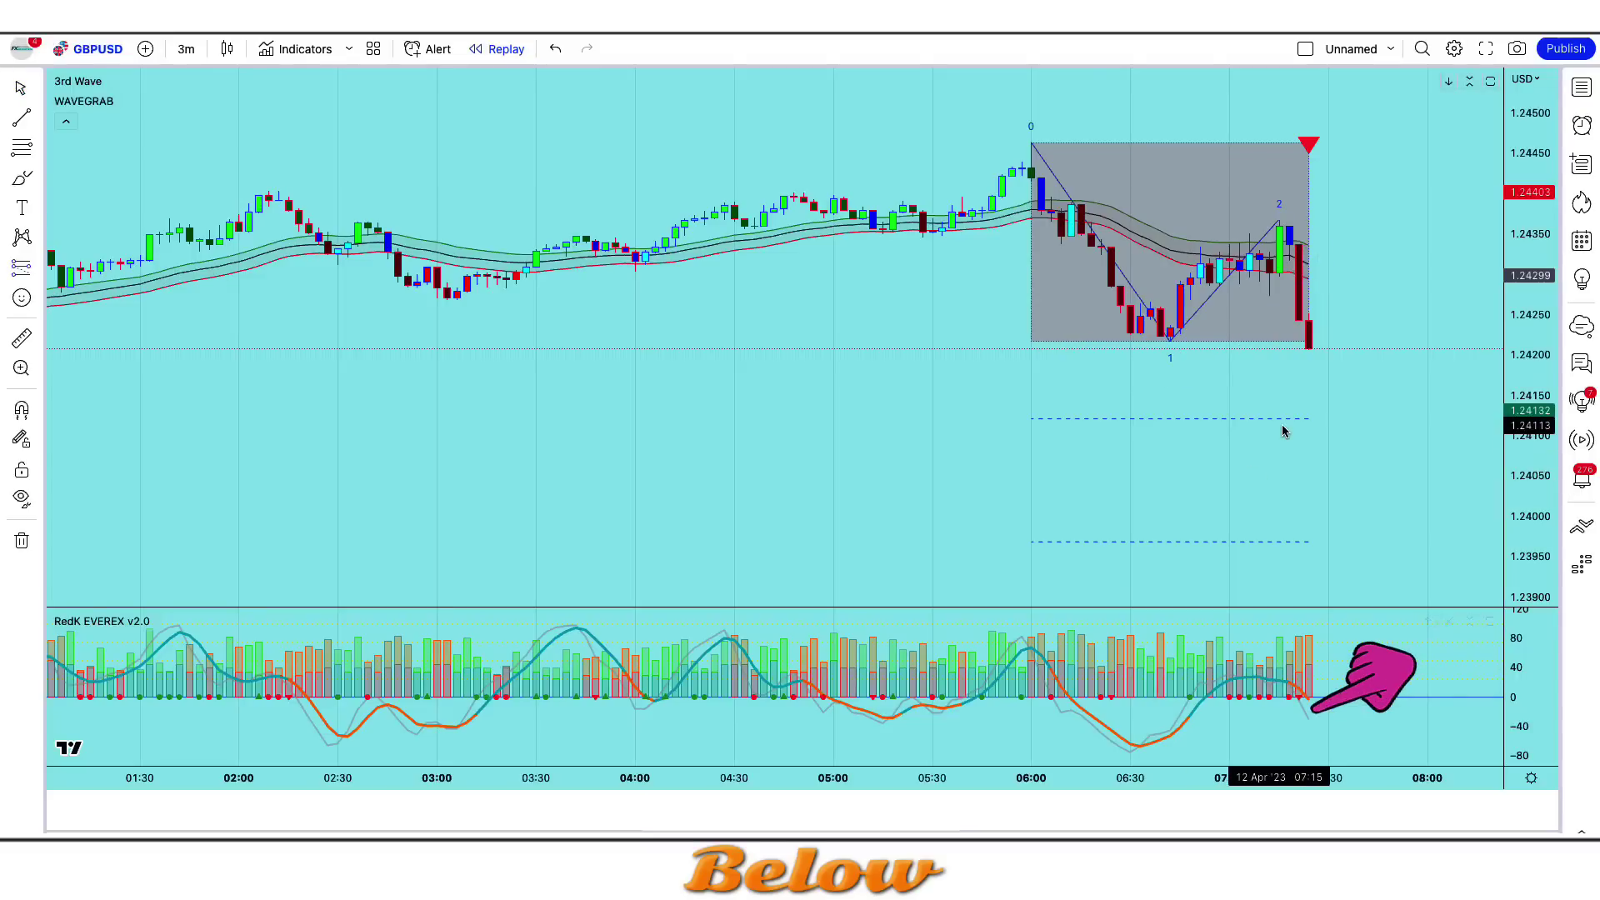
Draw a short position from the 12 Apr sell signal, entry about 1.24211, stop about 1.24369, target about 1.23973, ending just before the next sell signal
{"action": "left_click", "coordinate": [1308, 351]}
{"action": "left_click_drag", "start_coordinate": [1321, 308], "coordinate": [1339, 218]}
{"action": "left_click_drag", "start_coordinate": [1310, 397], "coordinate": [1308, 540]}
{"action": "left_click", "coordinate": [1069, 575]}
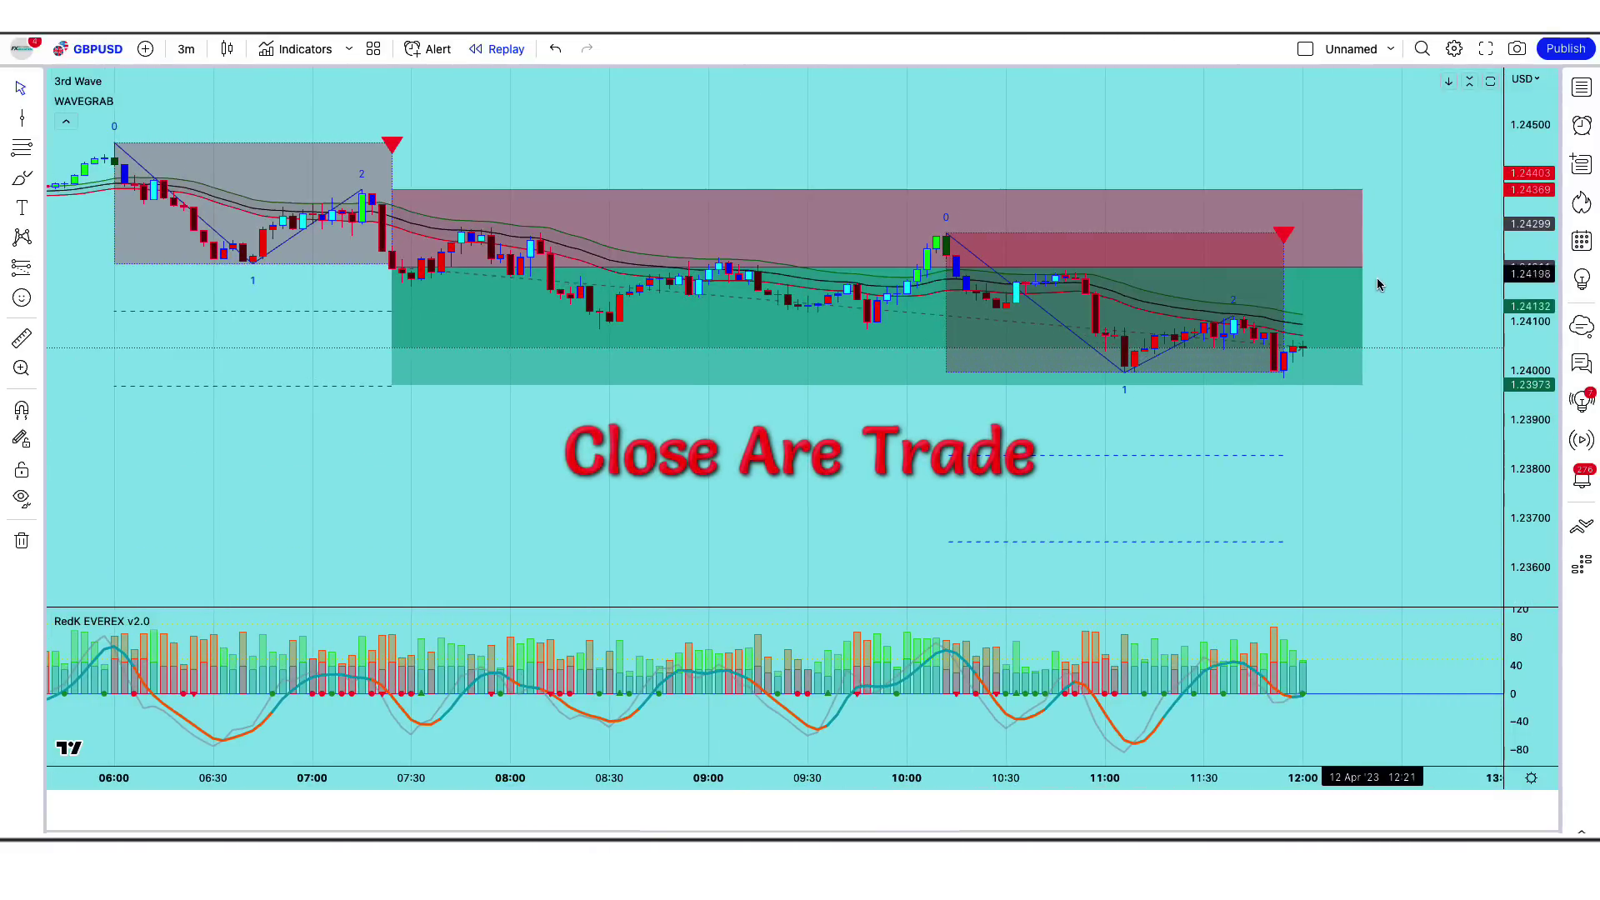
{"action": "left_click_drag", "start_coordinate": [1363, 268], "coordinate": [1277, 277]}
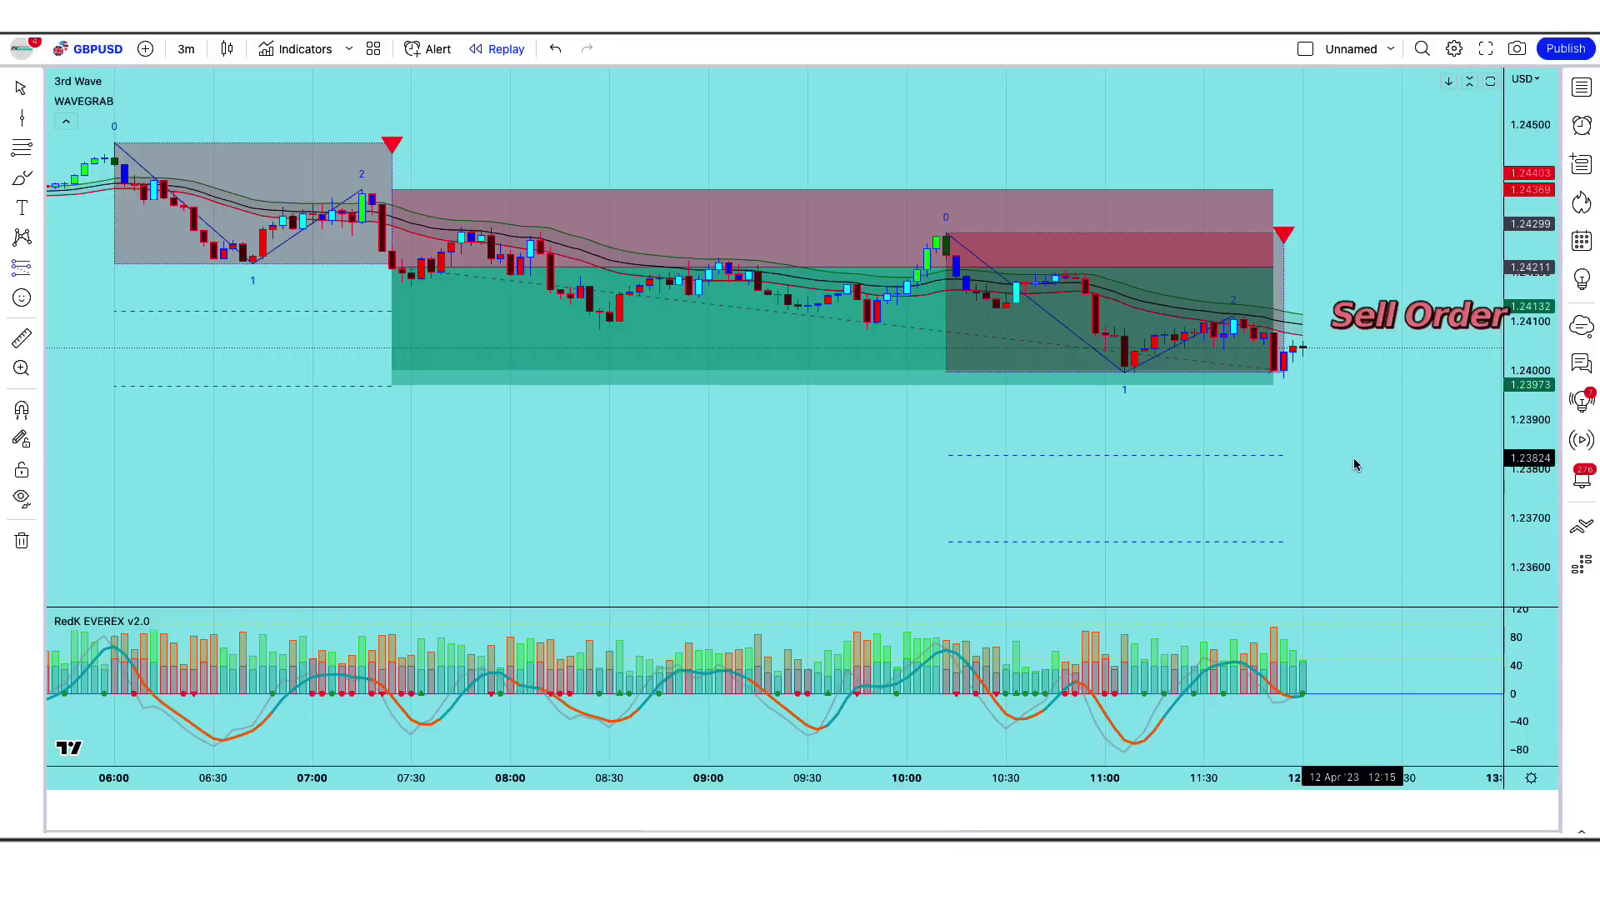
Draw a short position from the 12 Apr 11:54 sell-signal candle, entry about 1.24035, stop about 1.24115, target about 1.23914, ending near the 12:30 surge candle
{"action": "left_click", "coordinate": [1284, 354]}
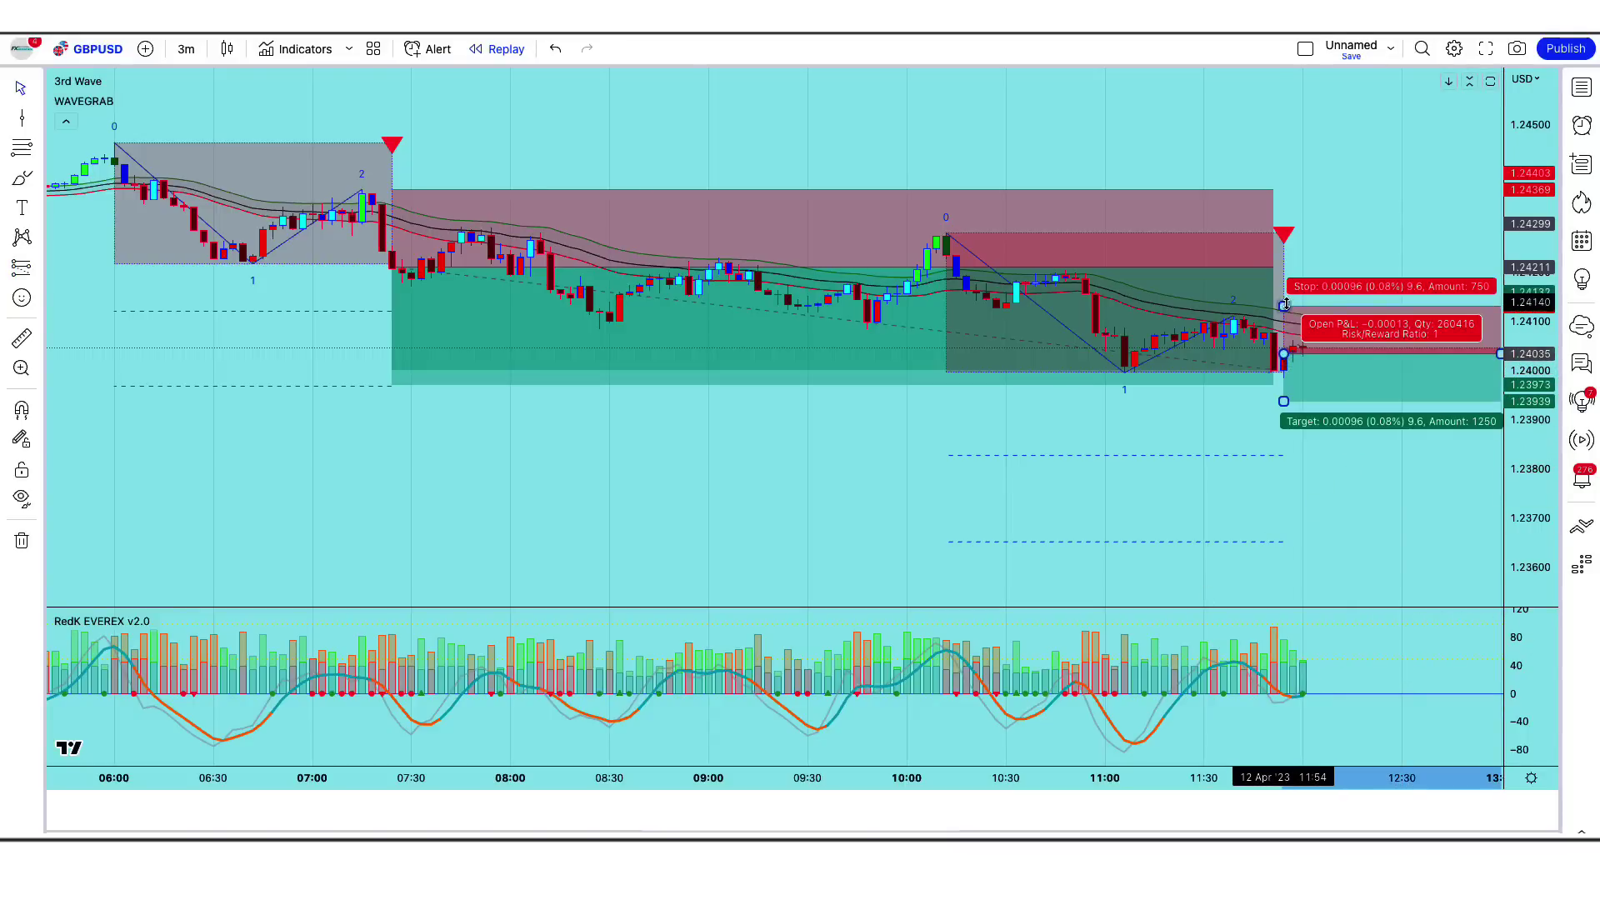
{"action": "left_click_drag", "start_coordinate": [1286, 306], "coordinate": [1301, 315]}
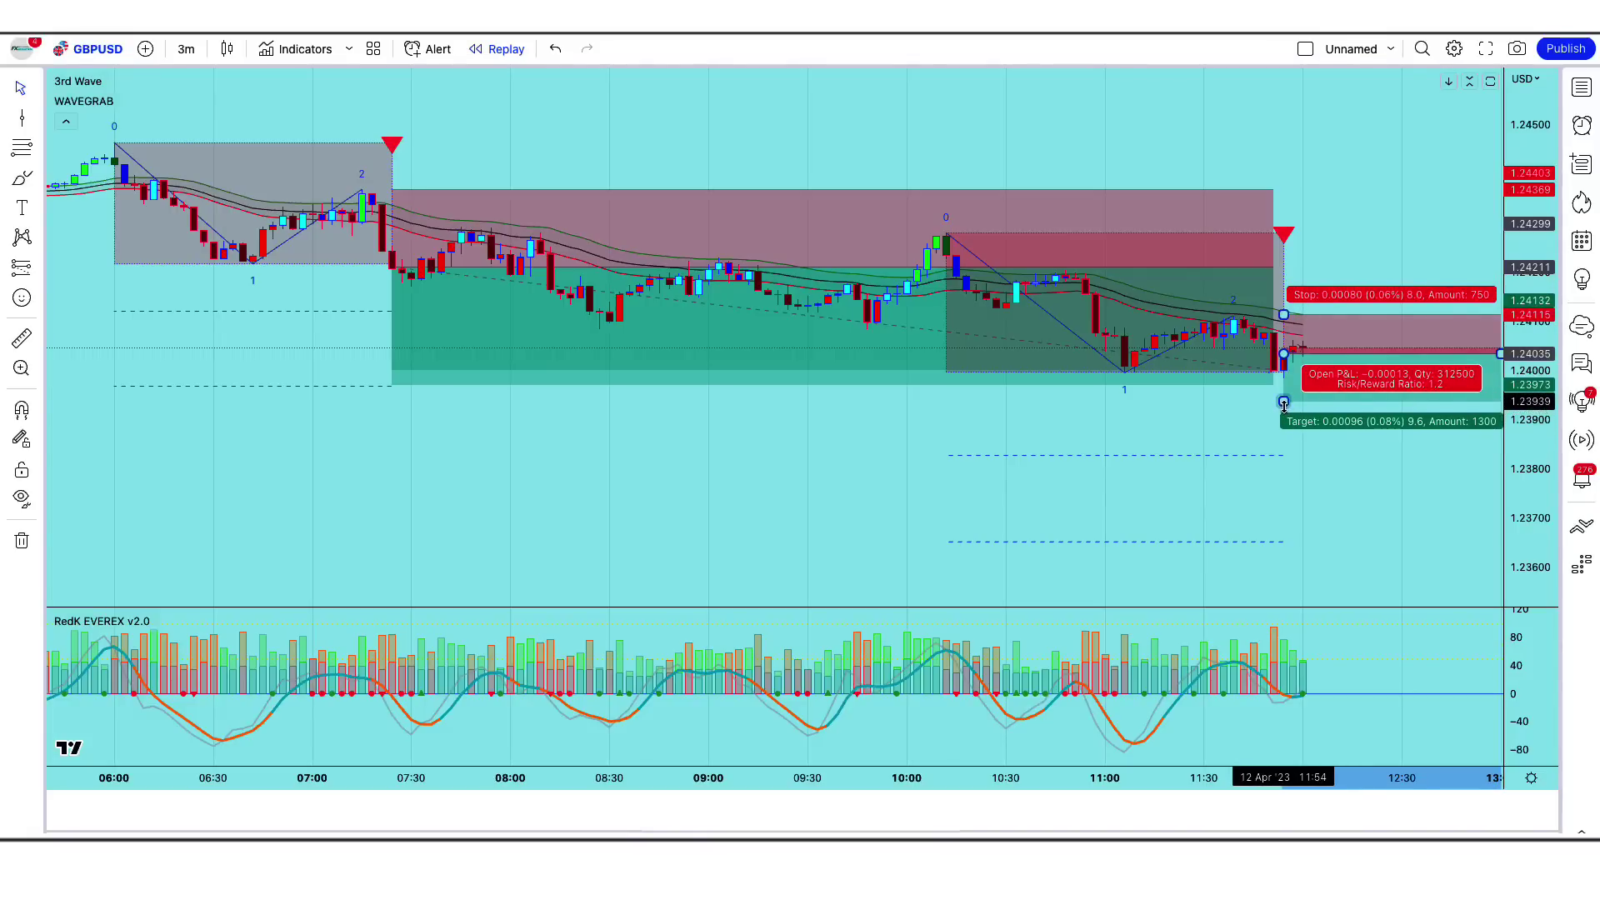
{"action": "left_click_drag", "start_coordinate": [1283, 405], "coordinate": [1285, 414]}
{"action": "left_click", "coordinate": [1196, 416]}
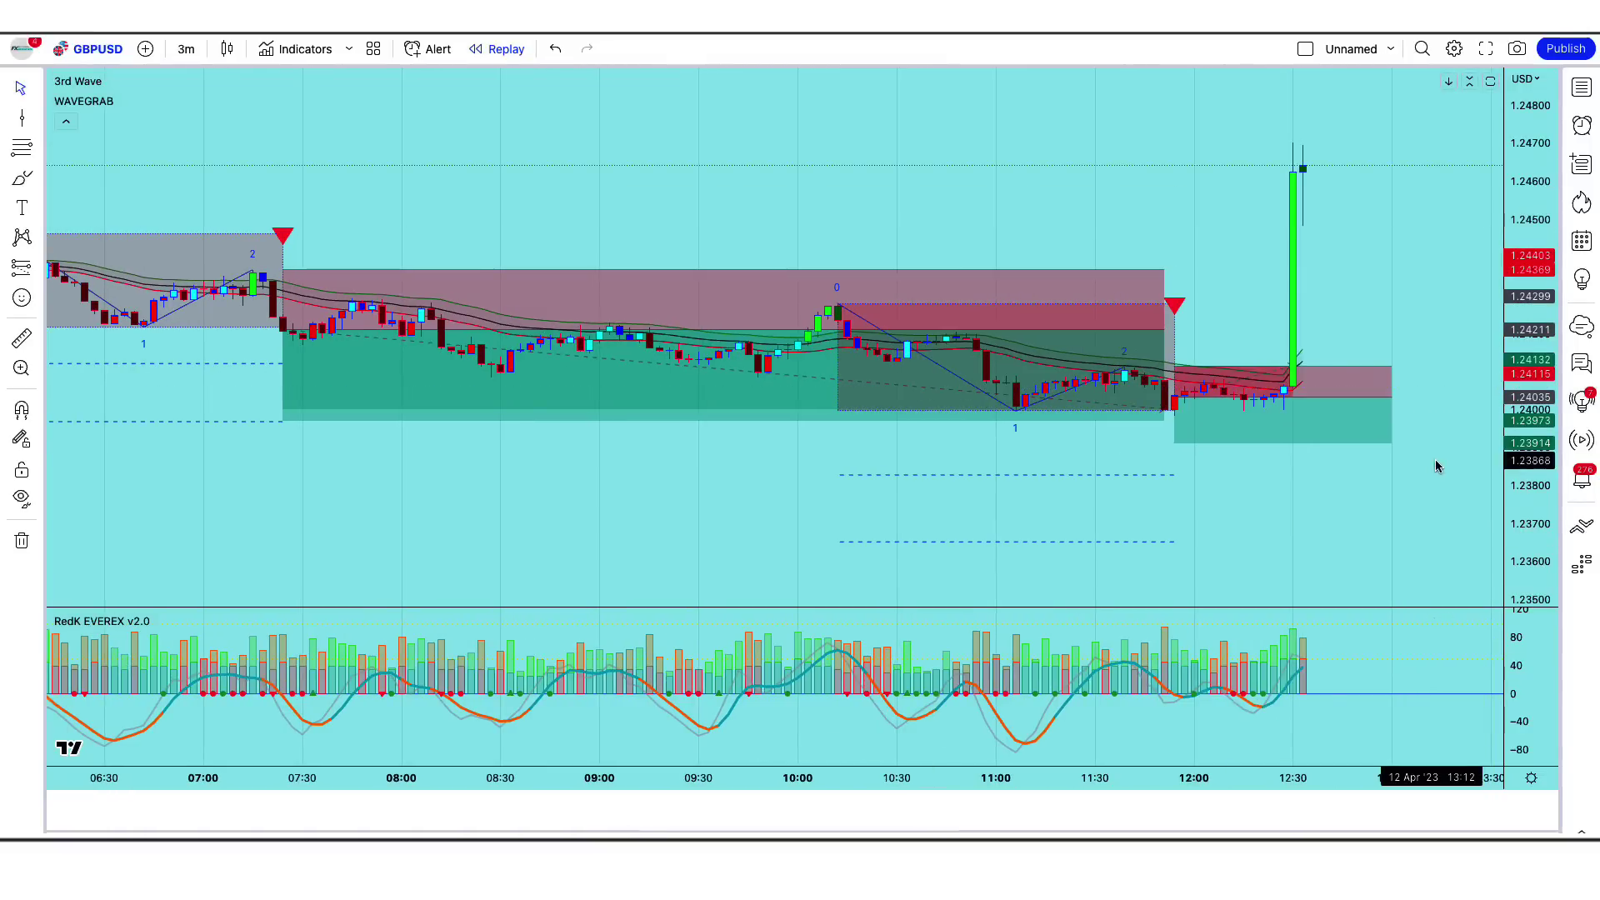
{"action": "left_click", "coordinate": [1351, 403]}
{"action": "left_click_drag", "start_coordinate": [1354, 403], "coordinate": [1300, 402]}
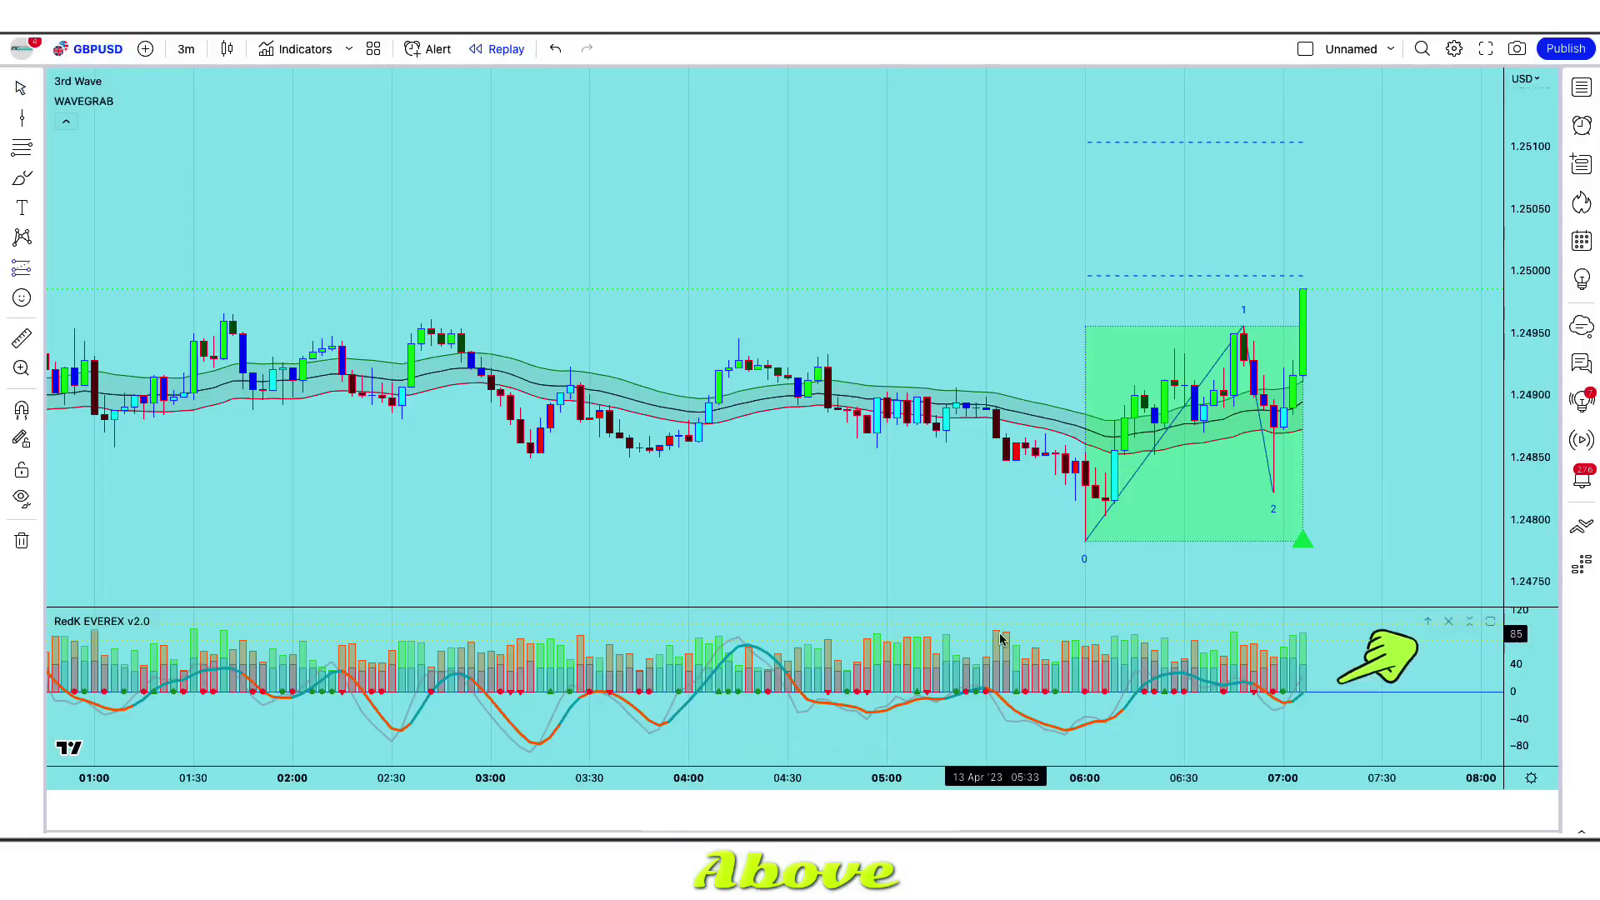
Draw a long position from the 13 Apr 07:06 buy-signal candle, with stop about 0.00163 and target about 1.25245, ending at about 09:36
{"action": "left_click", "coordinate": [1304, 291]}
{"action": "left_click_drag", "start_coordinate": [1305, 345], "coordinate": [1379, 494]}
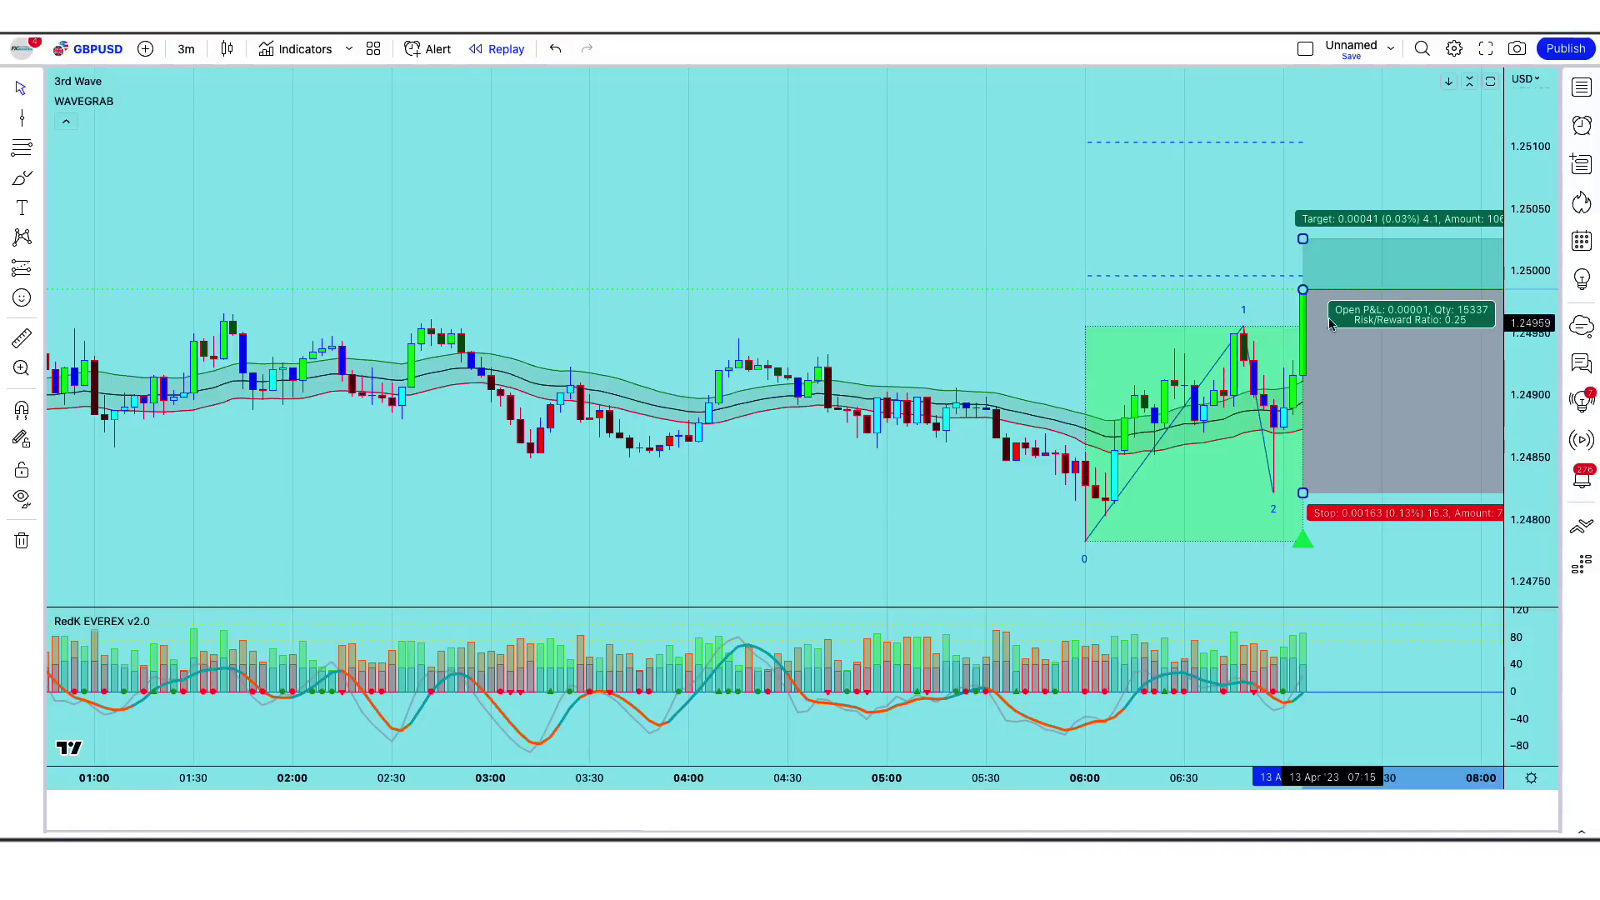
{"action": "left_click_drag", "start_coordinate": [1303, 242], "coordinate": [1306, 73]}
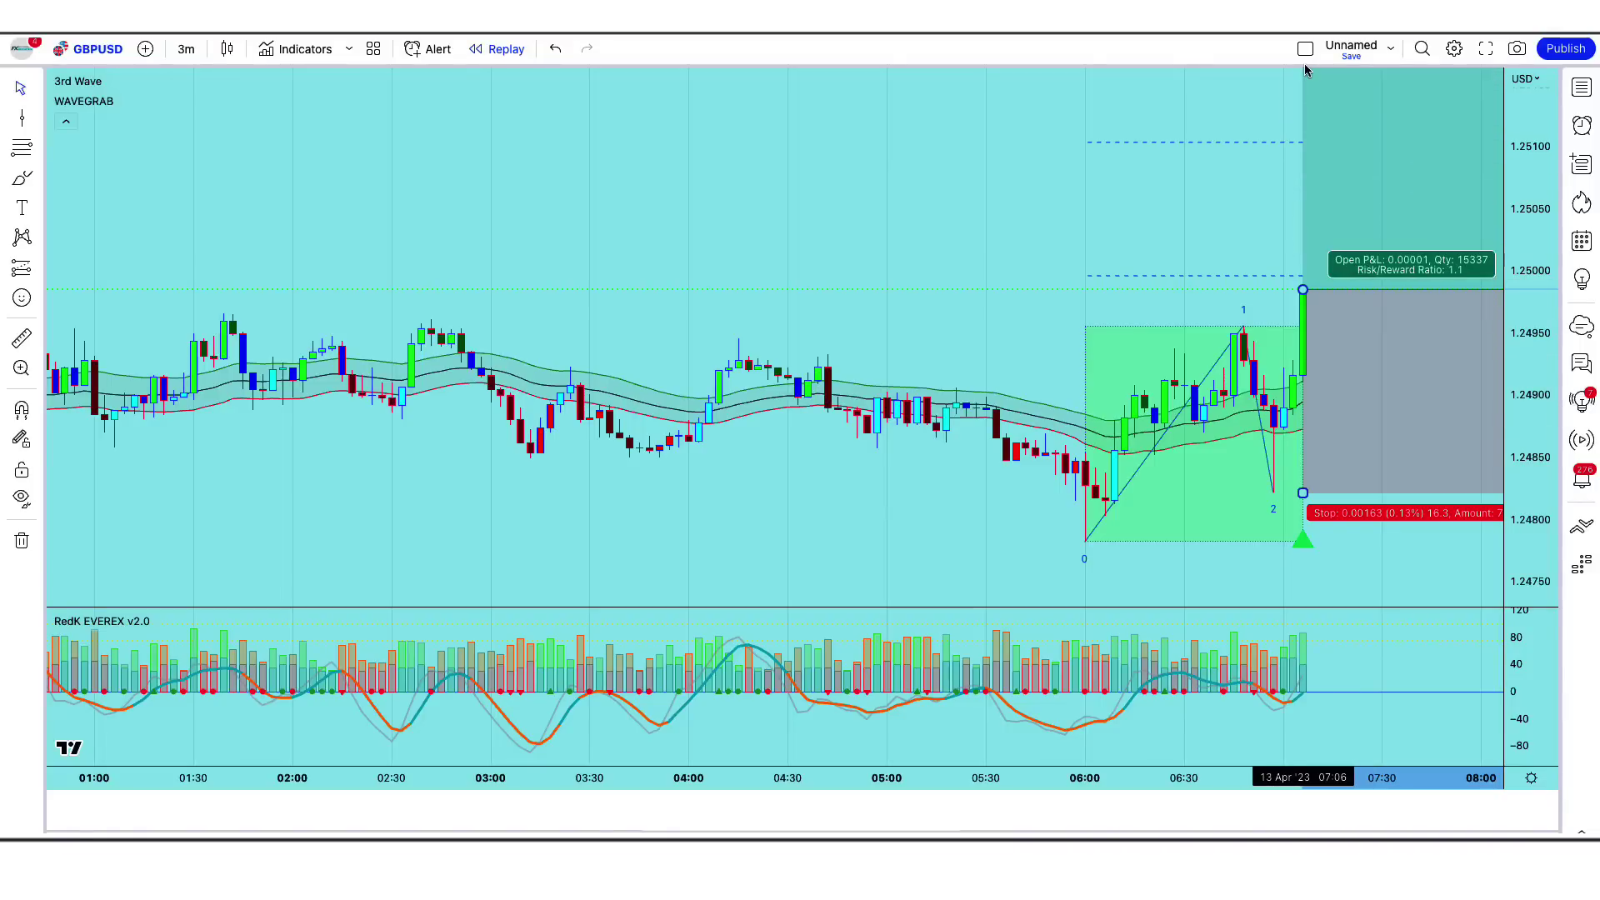
{"action": "left_click", "coordinate": [1225, 167]}
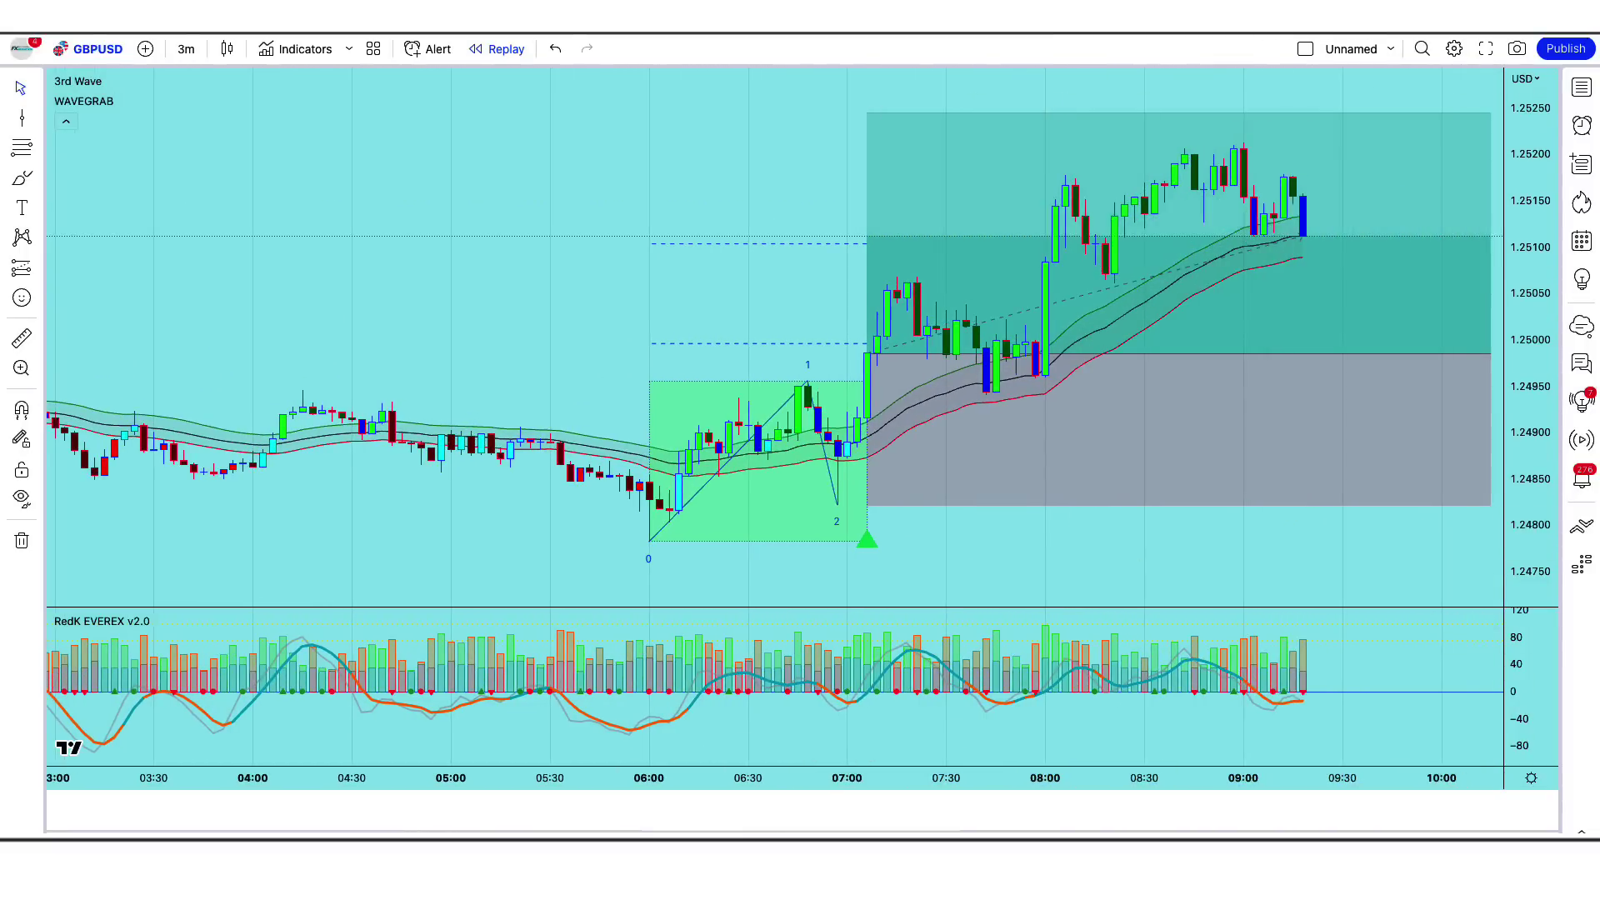
{"action": "mouse_move", "coordinate": [1432, 373]}
{"action": "left_click_drag", "start_coordinate": [1432, 372], "coordinate": [1302, 404]}
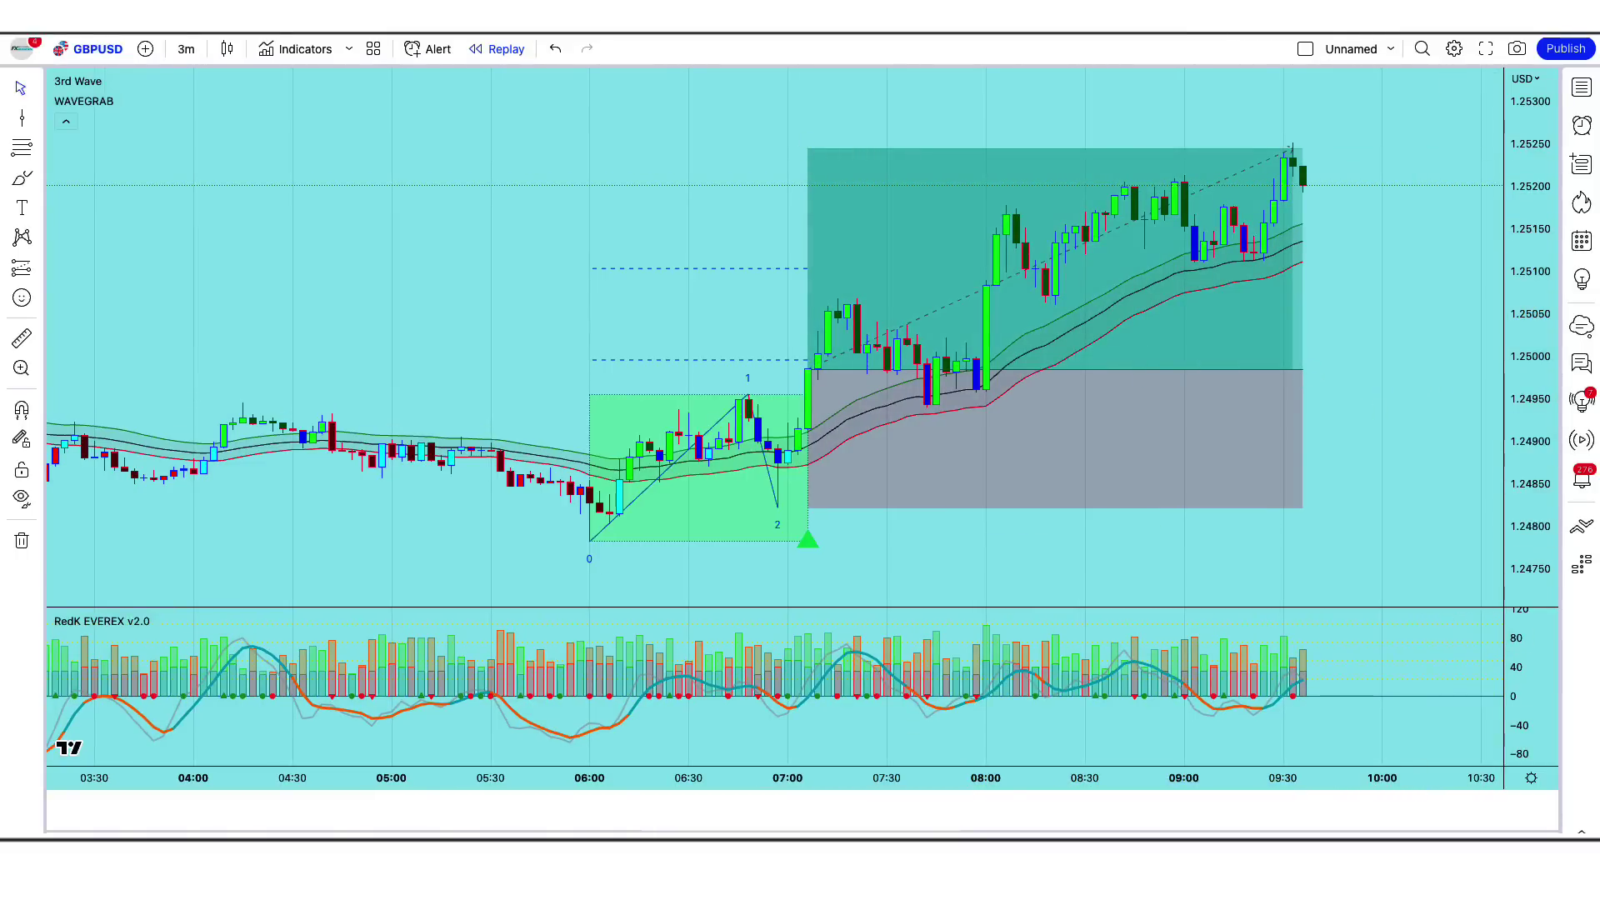